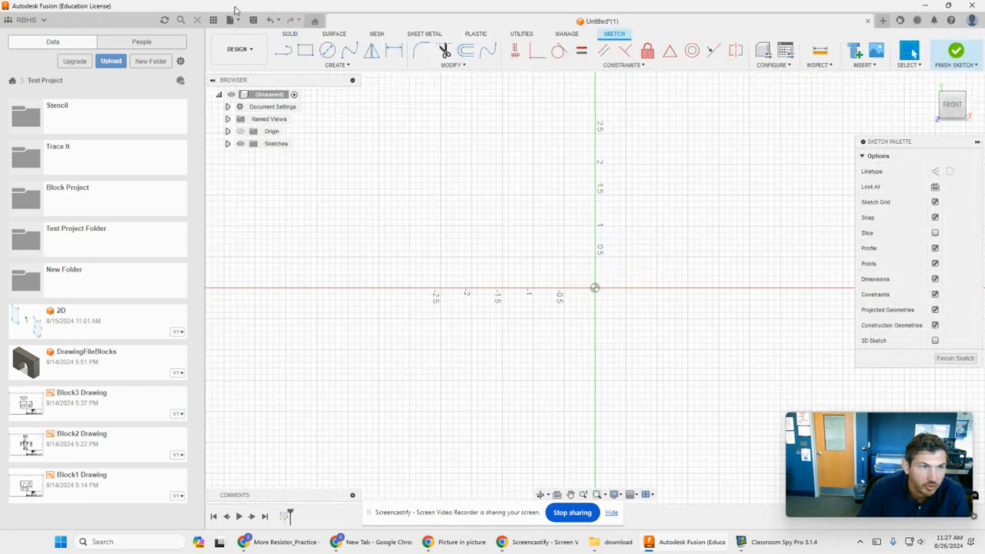
- Sketch a large rectangle around the origin and a circle centred on the rectangle's upper-left corner
{"action": "left_click", "coordinate": [304, 50]}
{"action": "left_click", "coordinate": [433, 196]}
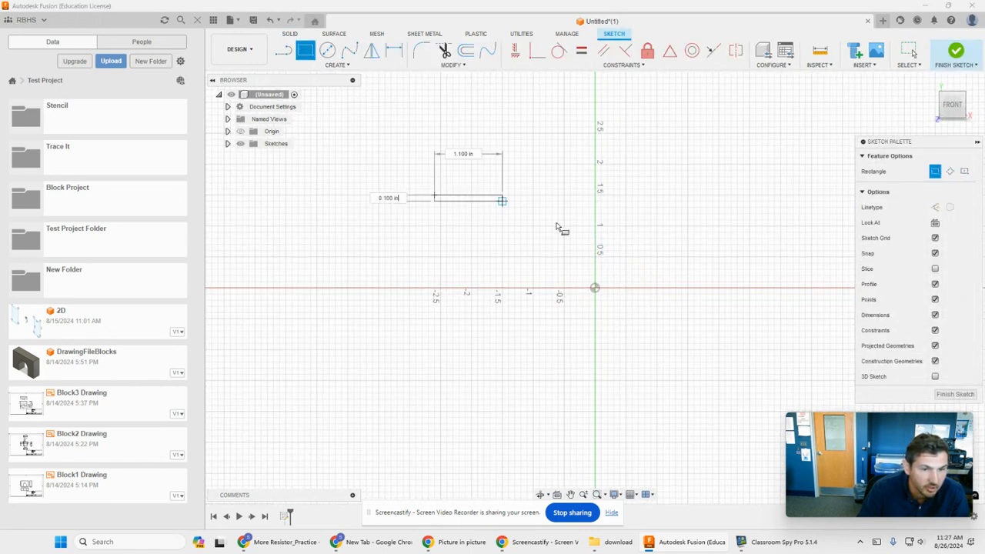
{"action": "left_click", "coordinate": [650, 331]}
{"action": "left_click", "coordinate": [327, 50]}
{"action": "left_click", "coordinate": [434, 195]}
{"action": "left_click", "coordinate": [464, 242]}
- Sketch a small upright rectangle standing on the large rectangle's upper edge, between the circle and the vertical axis
{"action": "left_click", "coordinate": [306, 50]}
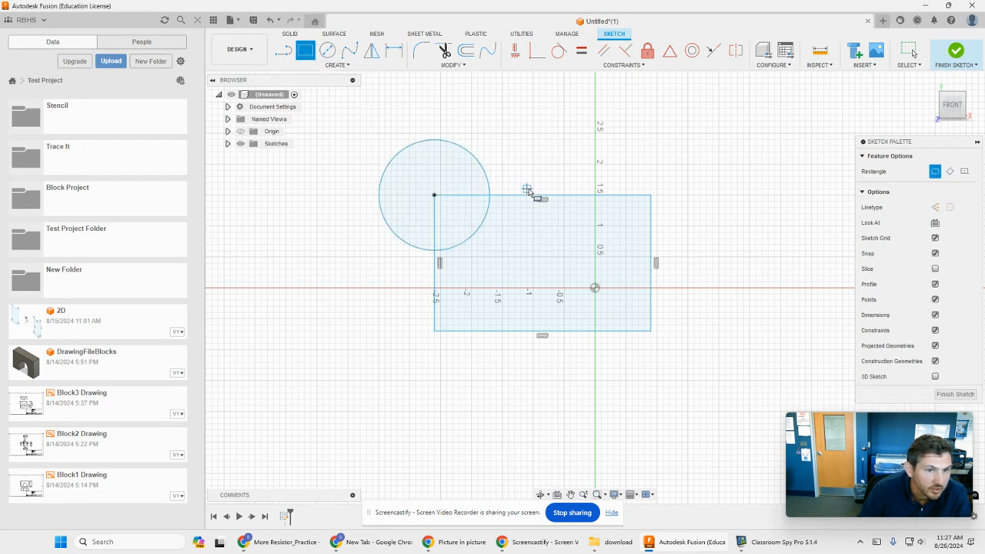
{"action": "left_click", "coordinate": [521, 196]}
{"action": "left_click", "coordinate": [552, 152]}
- Trim the arc inside the rectangle, the top-edge piece inside the circle and the line under the small rectangle, and finish the sketch
{"action": "left_click", "coordinate": [444, 50]}
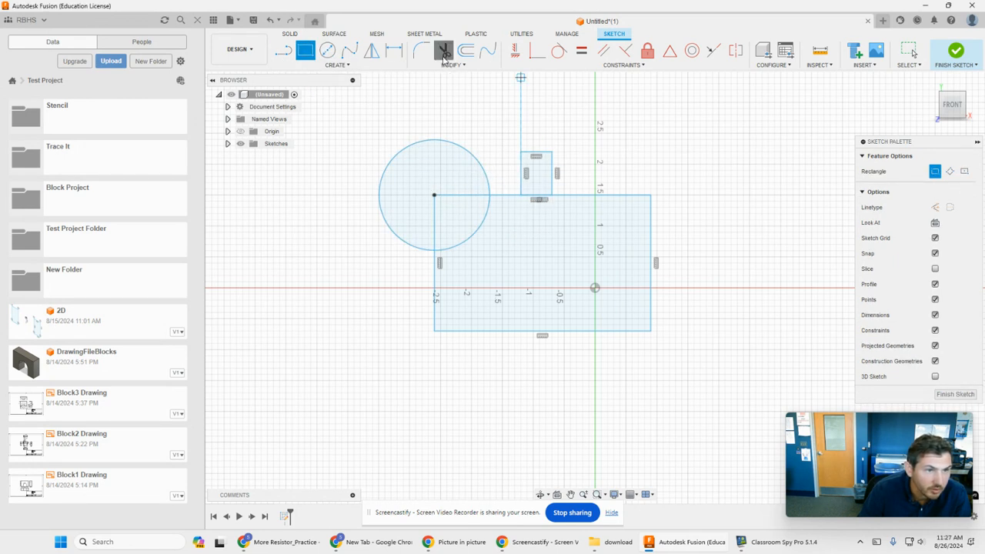
{"action": "left_click", "coordinate": [486, 224]}
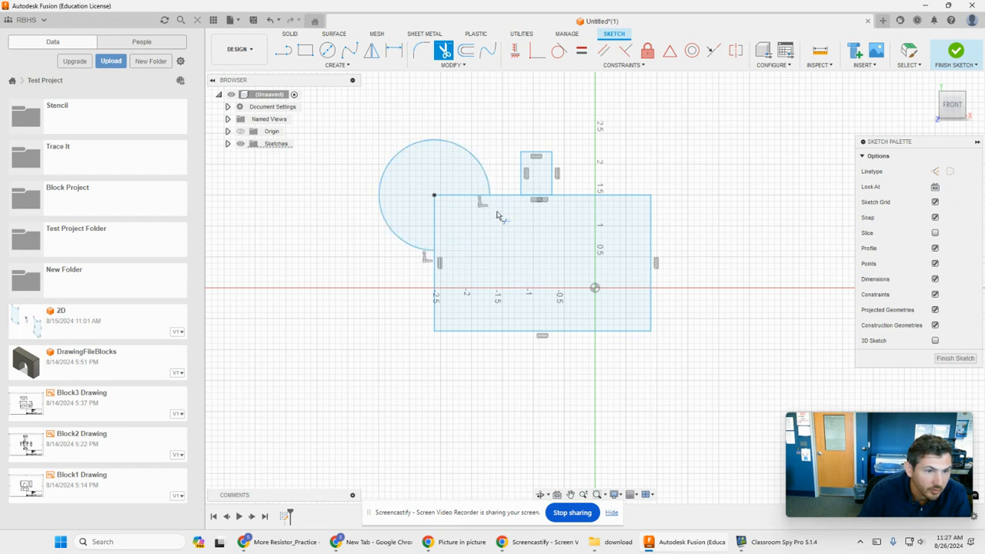
{"action": "left_click", "coordinate": [461, 196]}
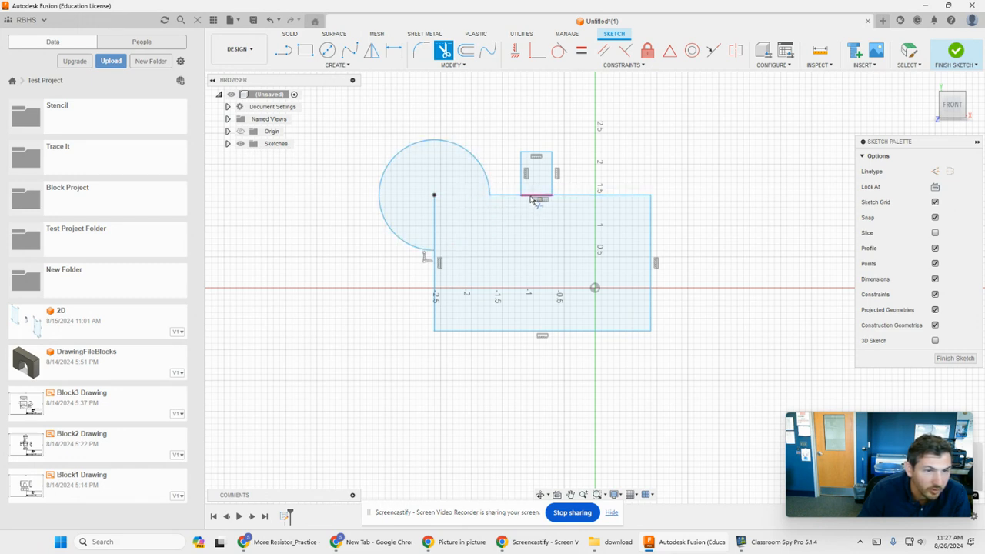
{"action": "left_click", "coordinate": [531, 198]}
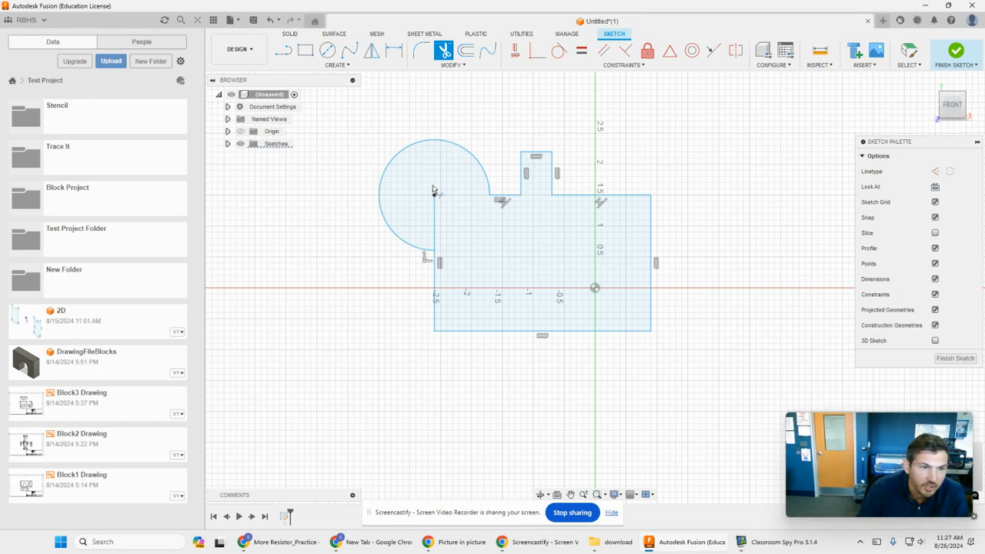
{"action": "left_click", "coordinate": [960, 363]}
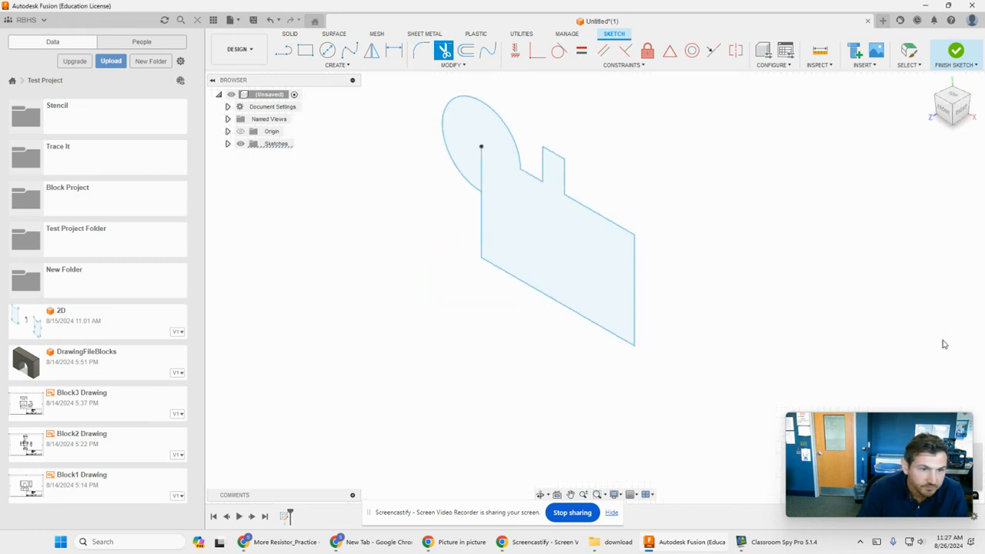
- Set up a Revolve of the sketched profile around its right vertical edge
{"action": "middle_click_drag", "start_coordinate": [700, 189], "coordinate": [674, 216]}
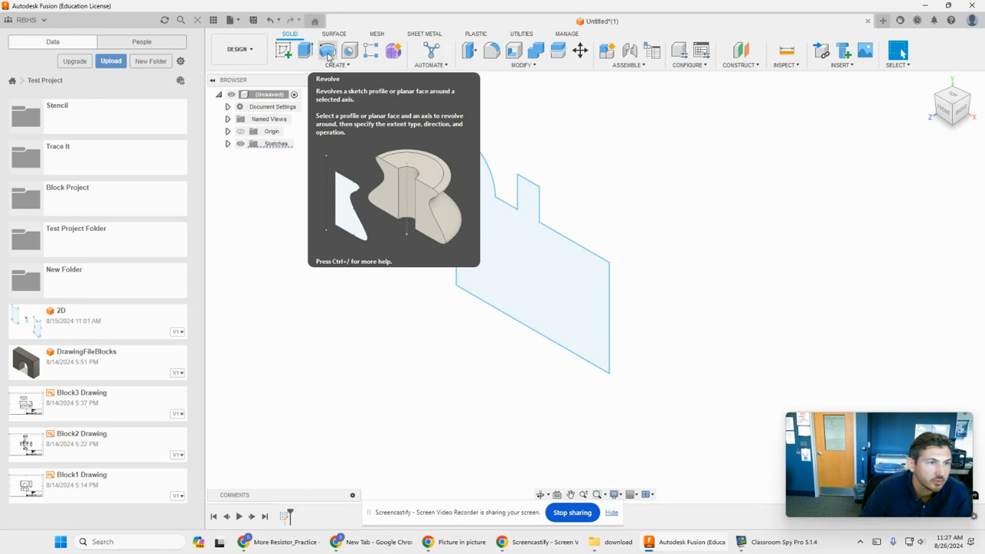
{"action": "left_click", "coordinate": [328, 52]}
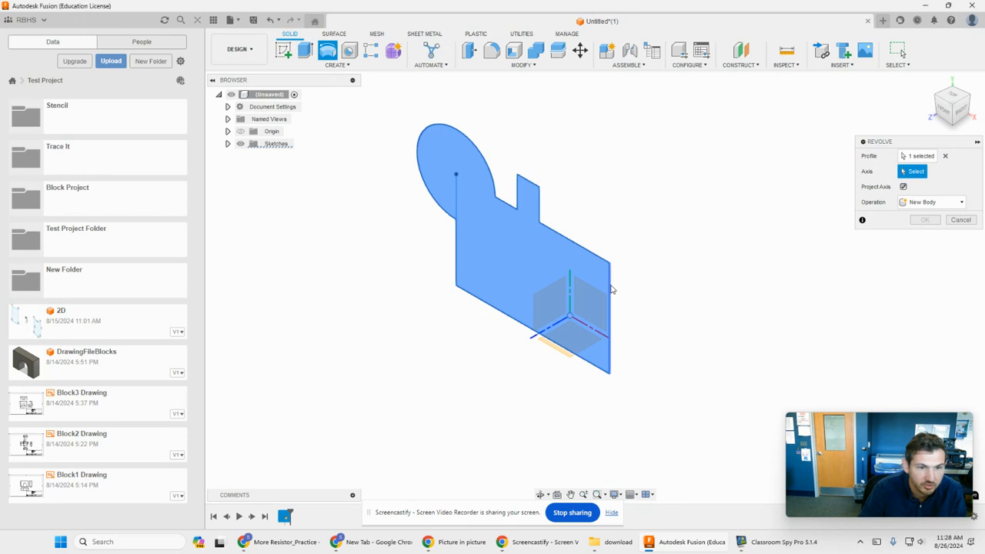
{"action": "left_click", "coordinate": [610, 289]}
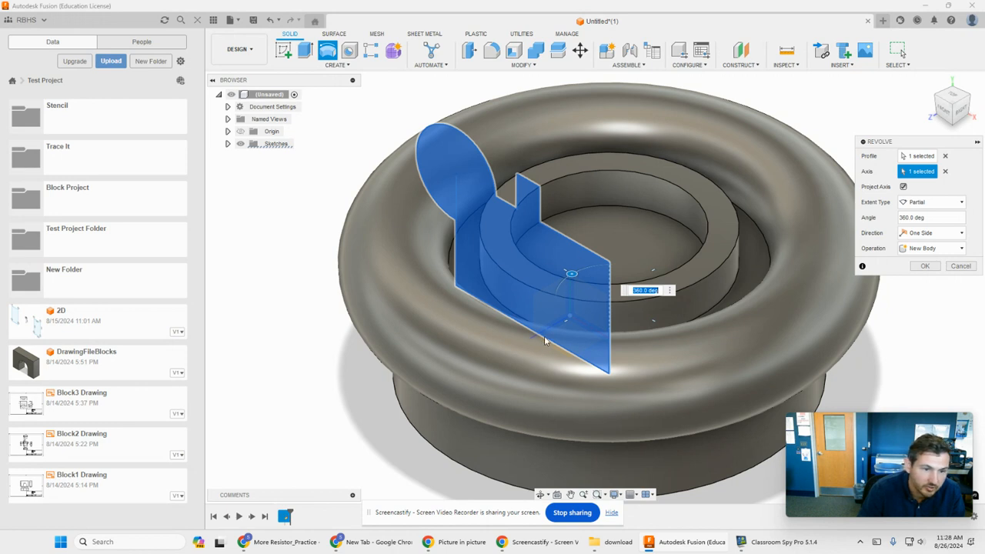
- Try the profile's bottom edge as the revolve axis and inspect the resulting shape
{"action": "left_click", "coordinate": [944, 171]}
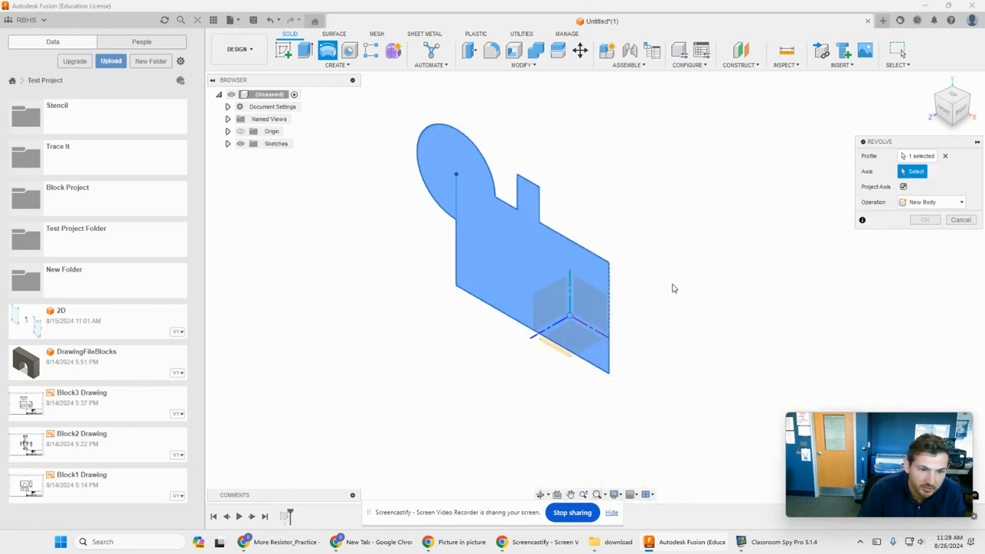
{"action": "left_click", "coordinate": [546, 341]}
{"action": "middle_click_drag", "start_coordinate": [739, 282], "coordinate": [810, 247], "text": "shift"}
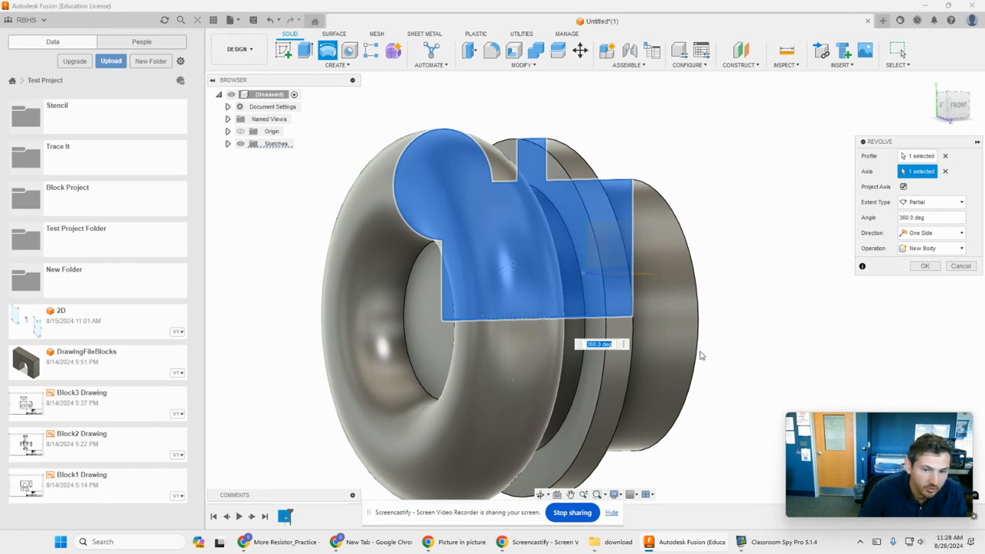
{"action": "middle_click_drag", "start_coordinate": [727, 350], "coordinate": [710, 354], "text": "shift"}
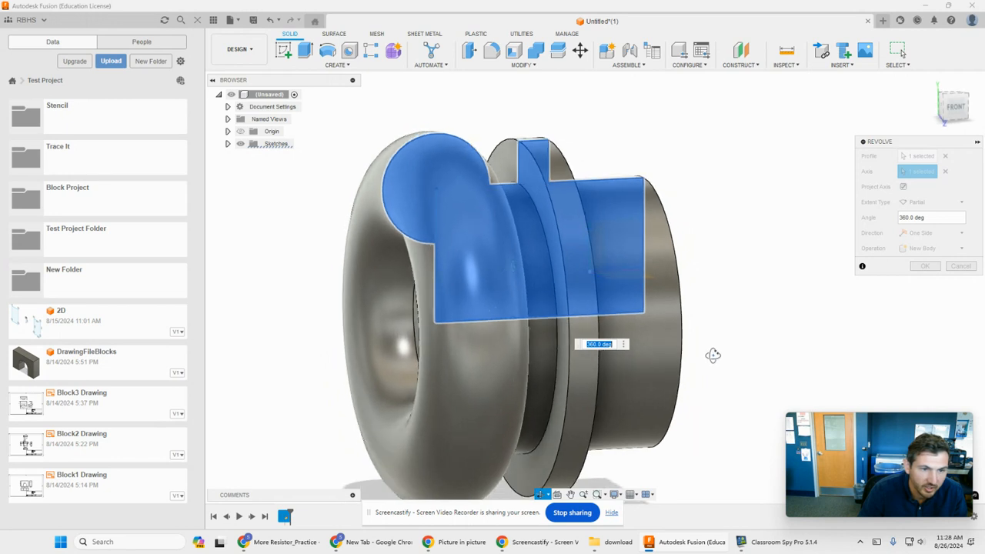
- Replace the revolve axis with the profile's right vertical edge and revolve it 180 degrees as a new body
{"action": "left_click", "coordinate": [944, 170]}
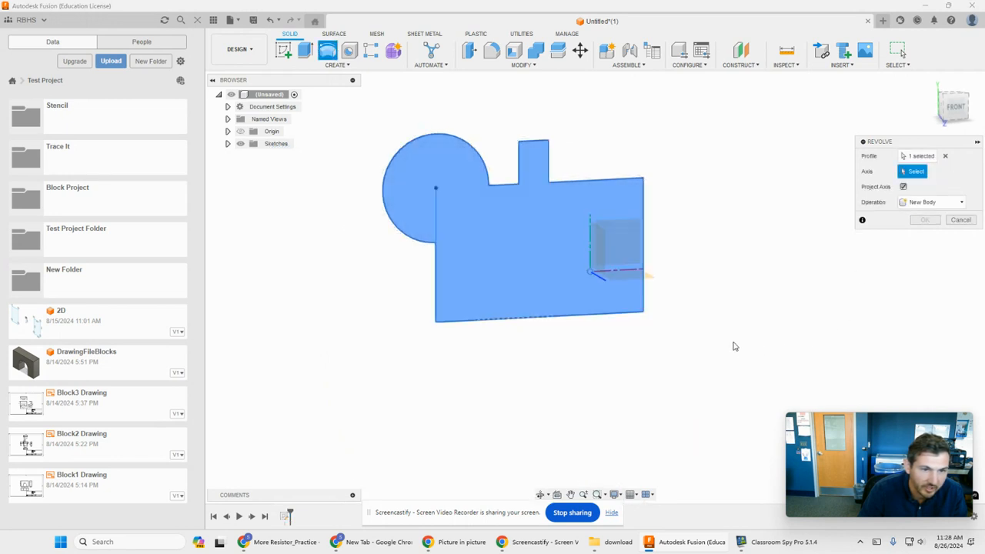
{"action": "middle_click_drag", "start_coordinate": [718, 313], "coordinate": [694, 318], "text": "shift"}
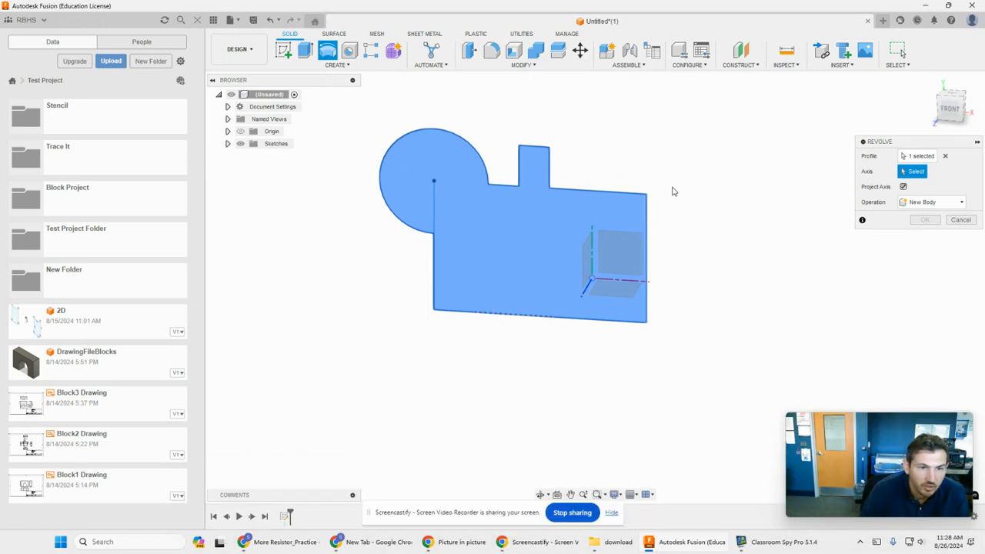
{"action": "left_click", "coordinate": [647, 220]}
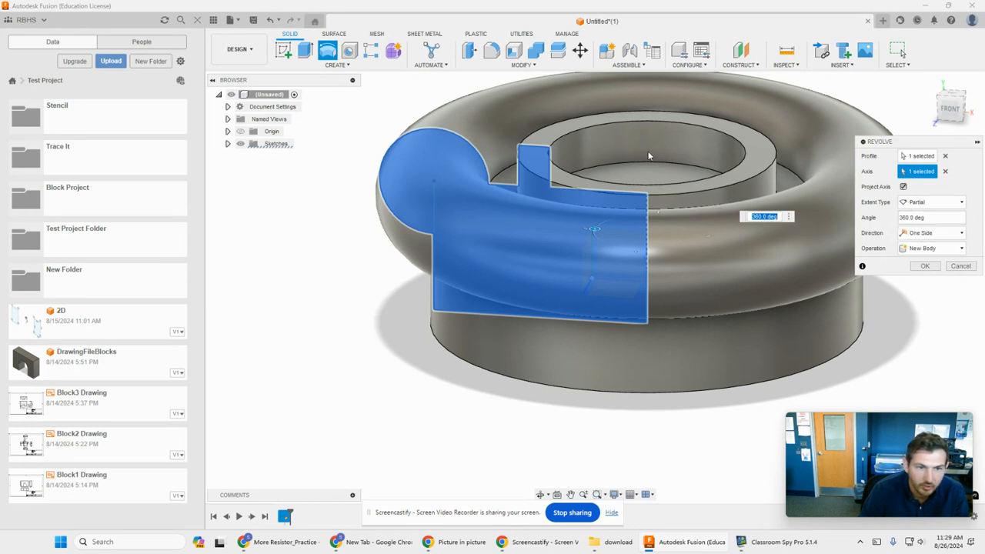
{"action": "left_click", "coordinate": [916, 219]}
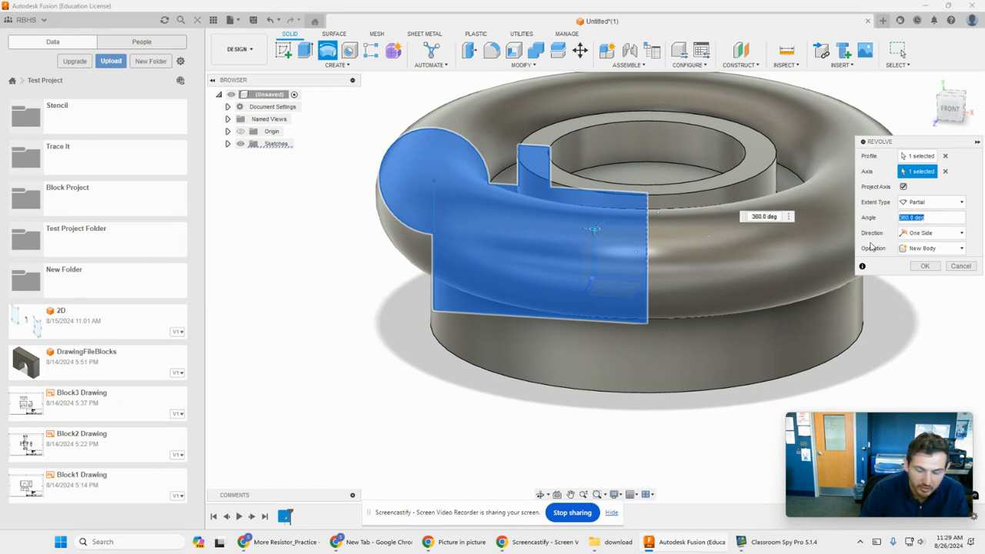
{"action": "type", "text": "180"}
{"action": "key", "text": "Return"}
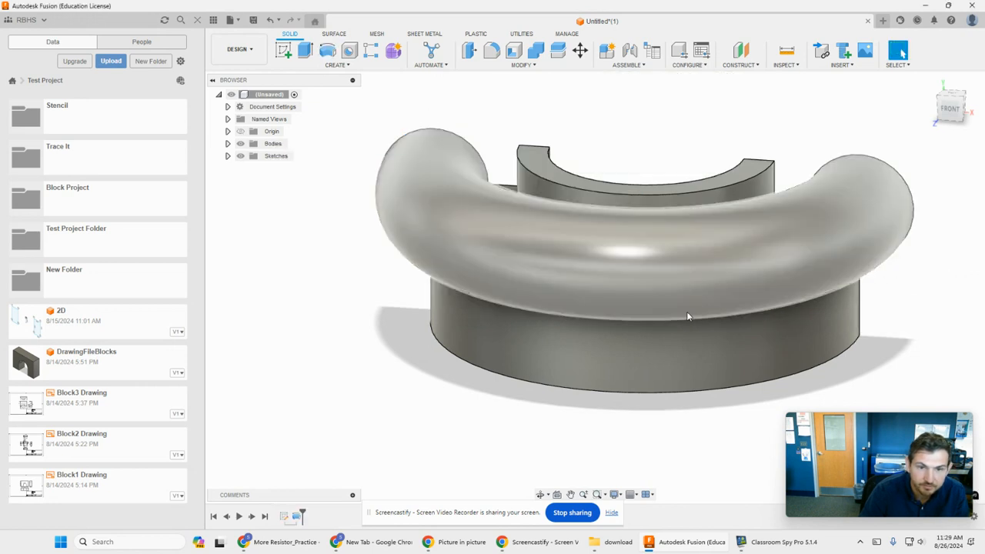
- Edit the revolve feature and set its extent type to Full
{"action": "middle_click_drag", "start_coordinate": [683, 433], "coordinate": [607, 426], "text": "shift"}
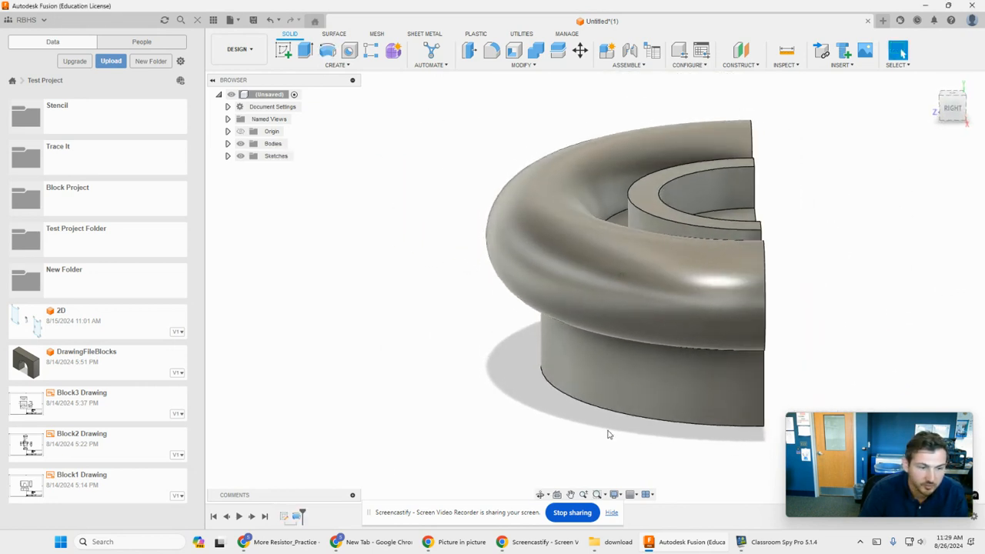
{"action": "double_click", "coordinate": [297, 516]}
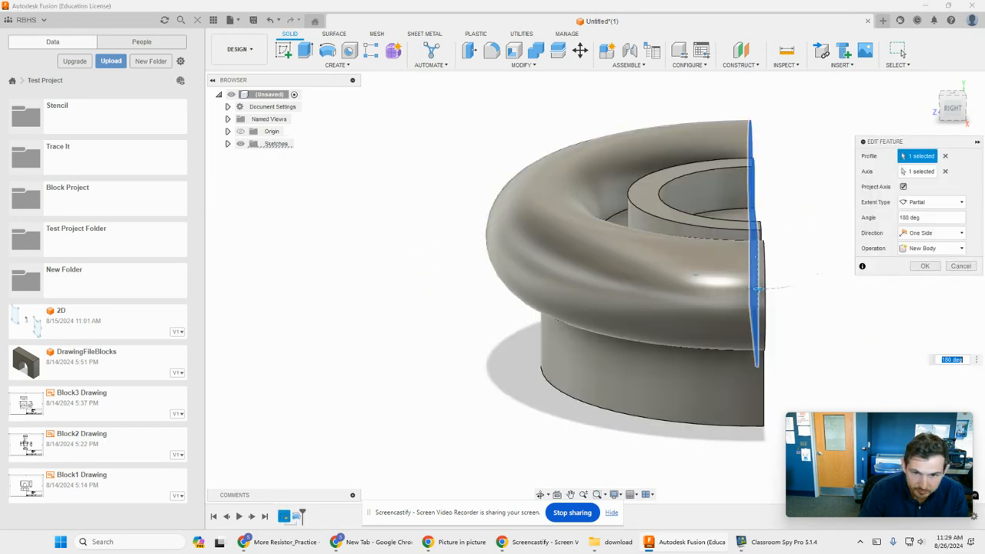
{"action": "left_click", "coordinate": [933, 202]}
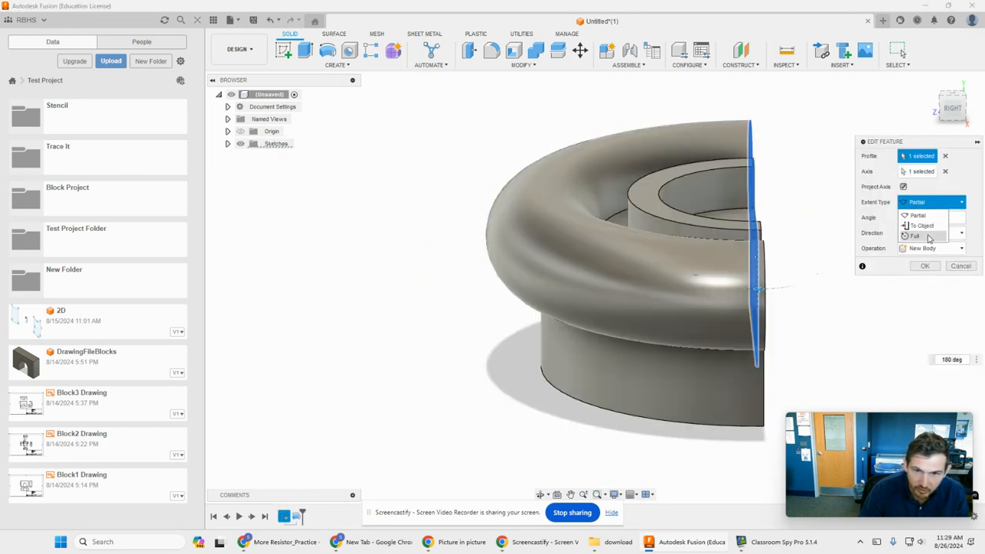
{"action": "left_click", "coordinate": [927, 236]}
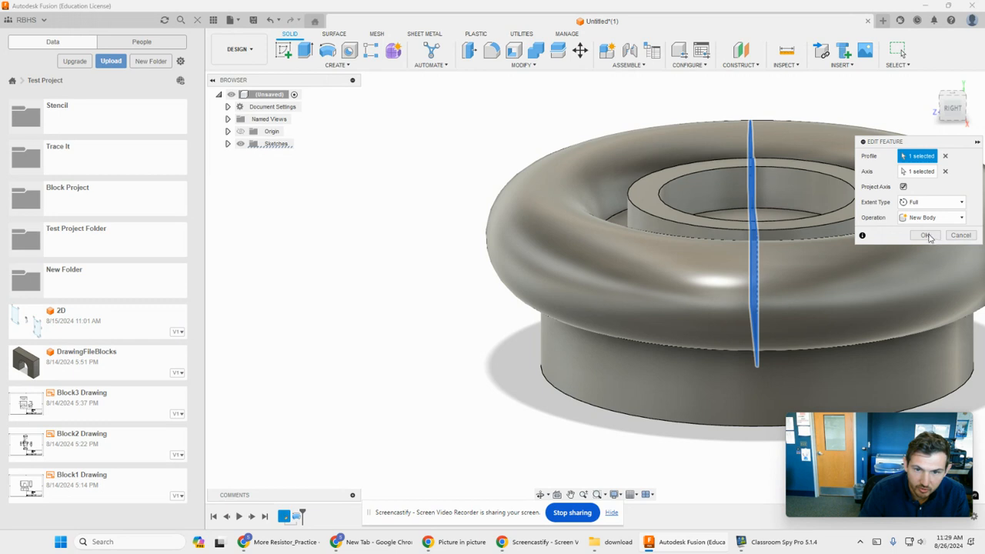
{"action": "left_click", "coordinate": [925, 235]}
- Start a new sketch on the top face of the body's raised inner ring
{"action": "middle_click_drag", "start_coordinate": [411, 297], "coordinate": [241, 299], "text": "shift"}
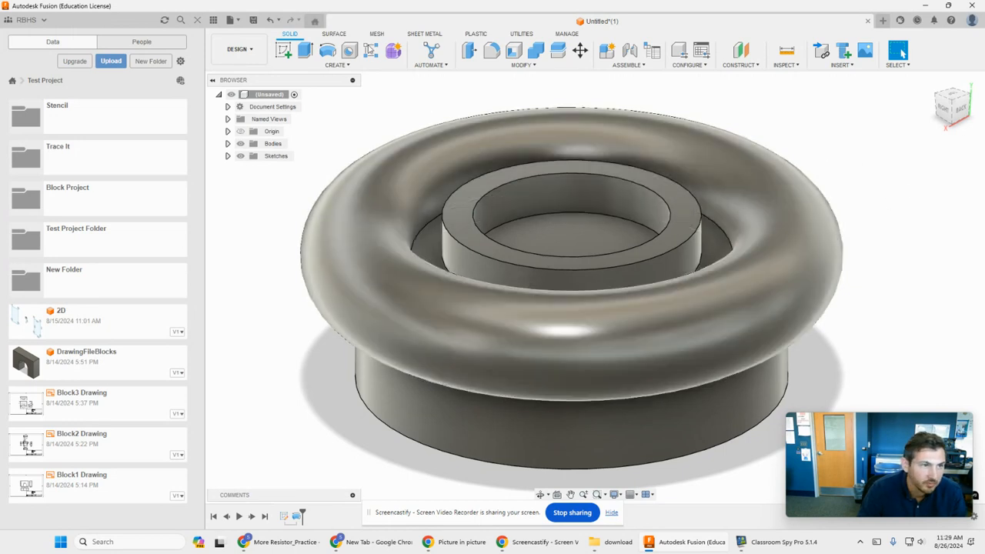
{"action": "left_click", "coordinate": [283, 50]}
{"action": "left_click", "coordinate": [681, 230]}
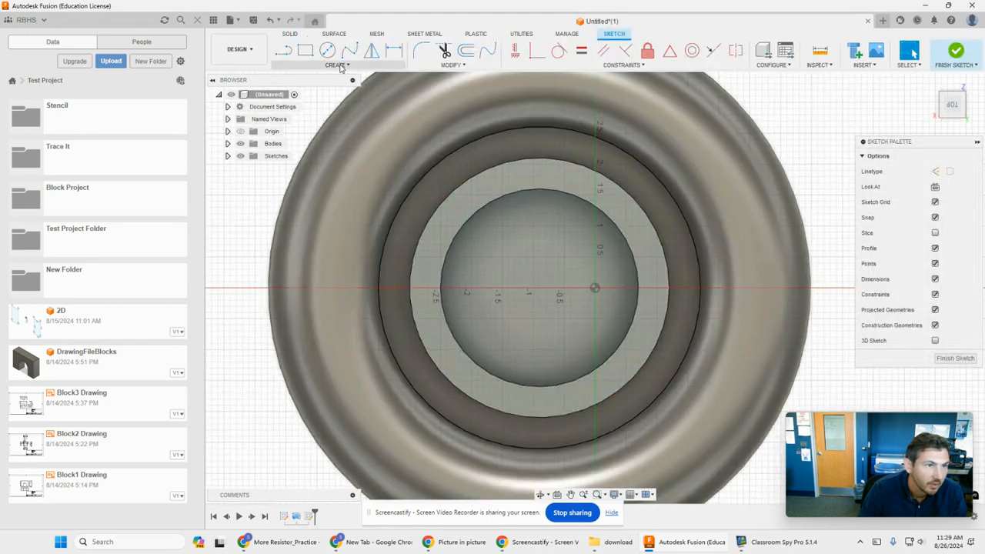
{"action": "left_click", "coordinate": [305, 50]}
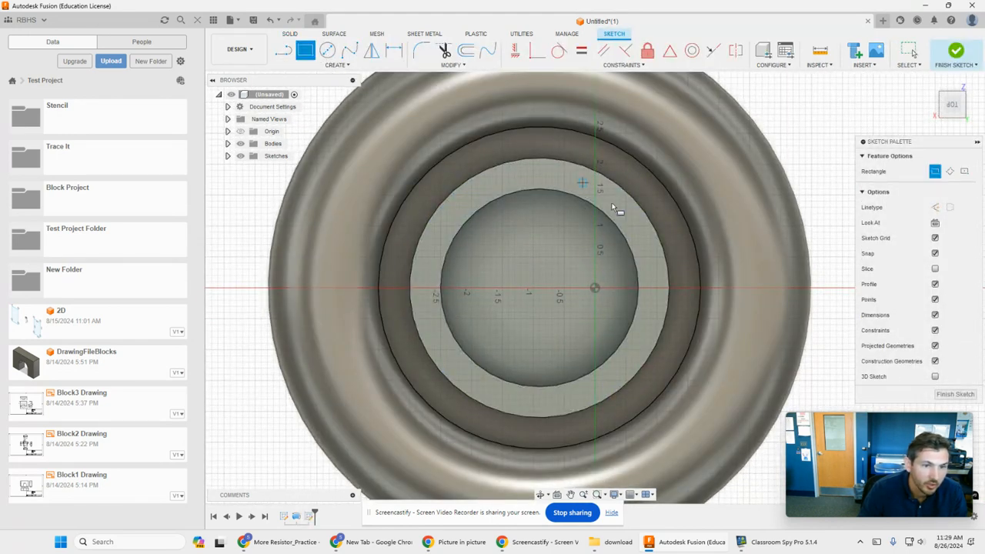
{"action": "left_click", "coordinate": [539, 288]}
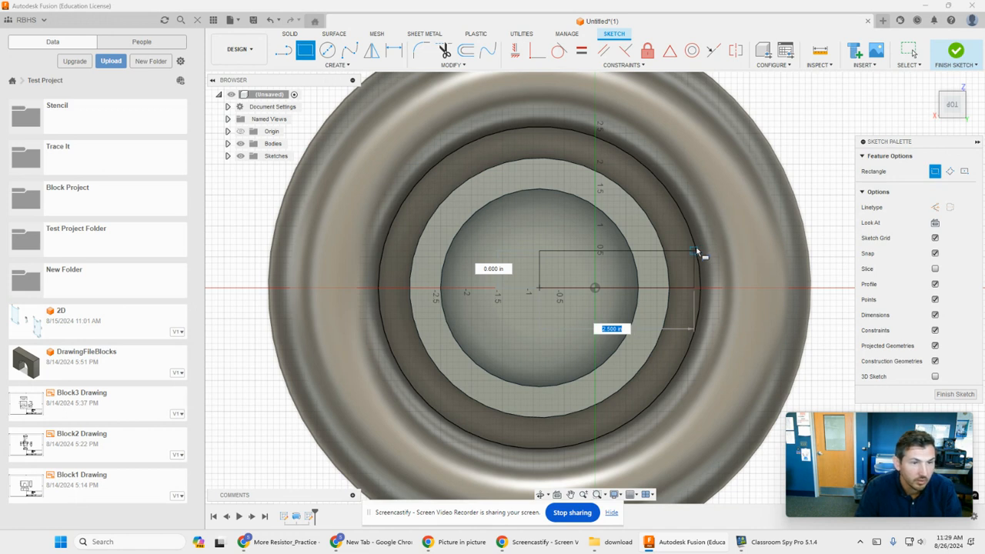
{"action": "key", "text": "Escape"}
- Sketch a horizontal rectangle from near the ring's centre across the ring into the surrounding groove, and finish the sketch
{"action": "left_click", "coordinate": [305, 50]}
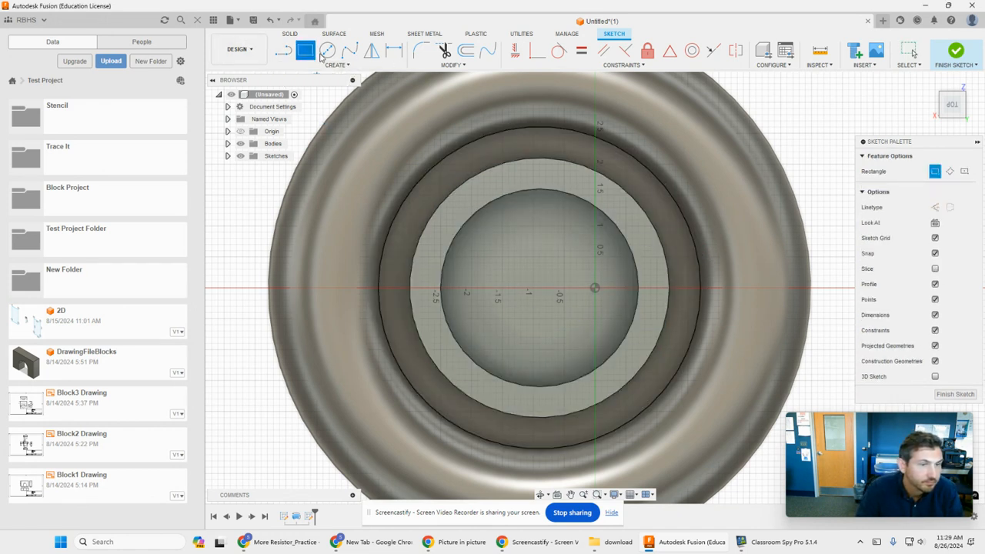
{"action": "left_click", "coordinate": [533, 256]}
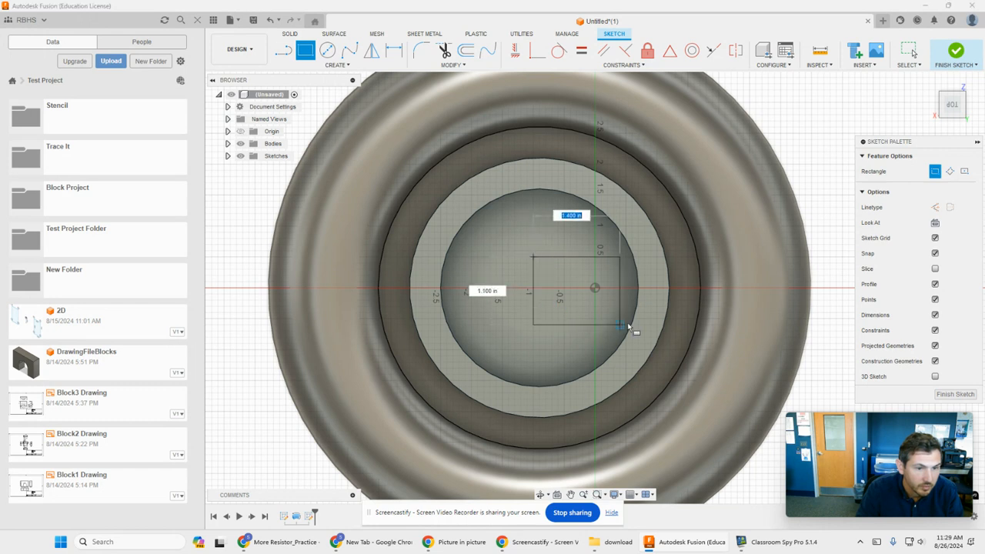
{"action": "left_click", "coordinate": [687, 318]}
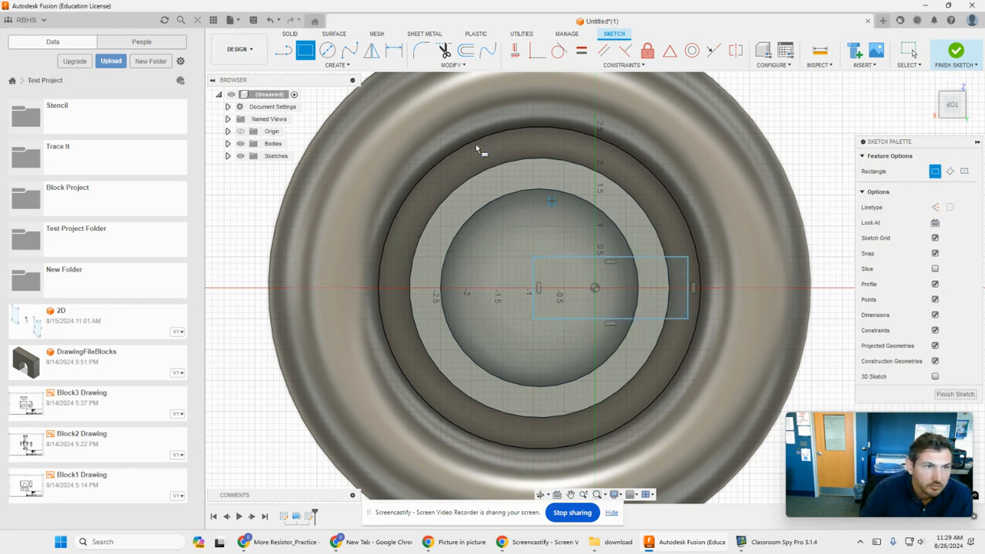
{"action": "left_click", "coordinate": [956, 65]}
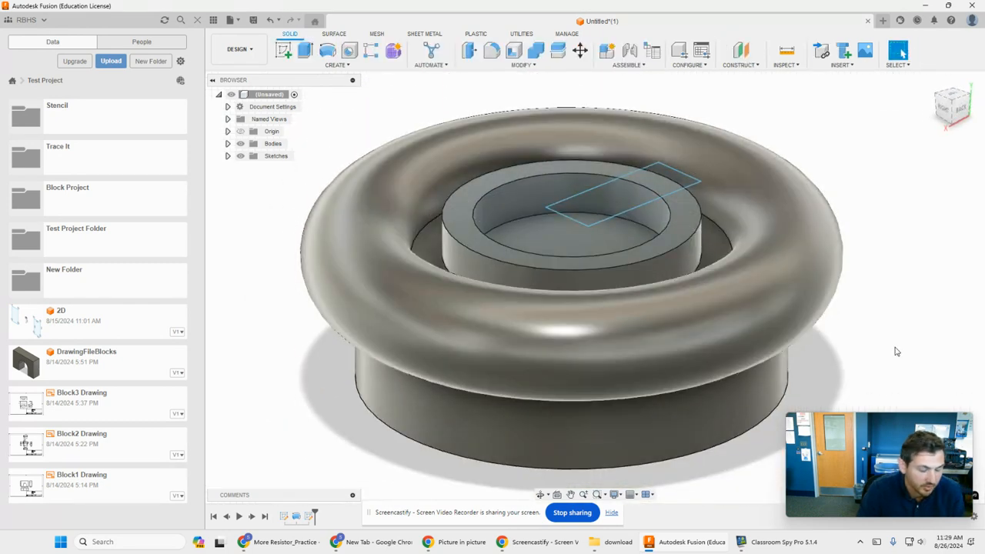
- Start a Revolve with all three regions of the rectangle as profile and its short edge near the ring's centre as axis
{"action": "middle_click_drag", "start_coordinate": [897, 333], "coordinate": [849, 342], "text": "shift"}
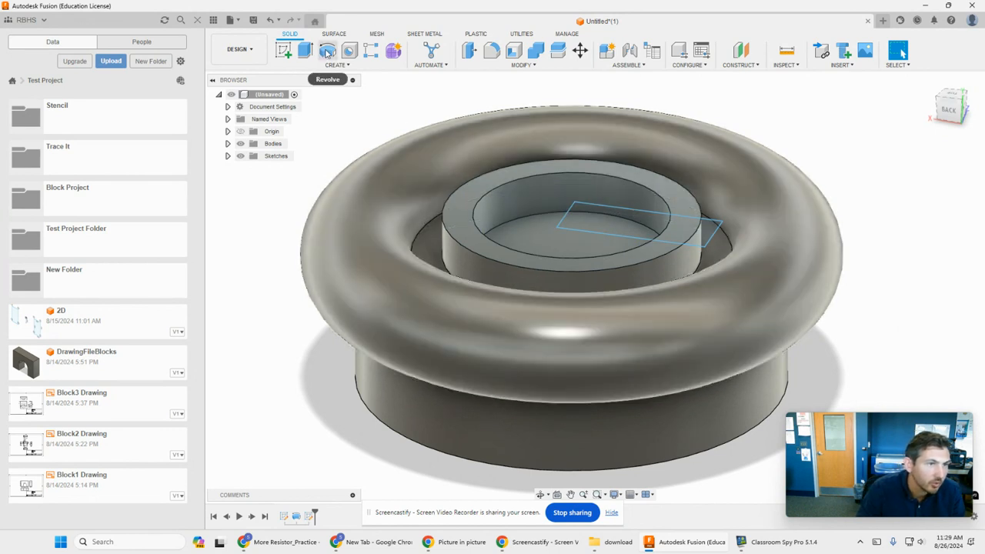
{"action": "left_click", "coordinate": [327, 51]}
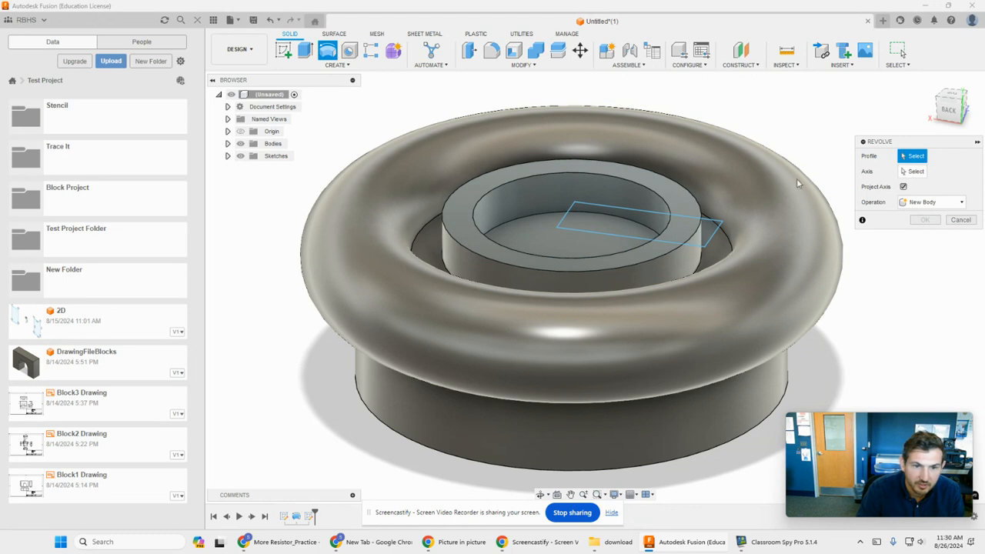
{"action": "left_click", "coordinate": [712, 232]}
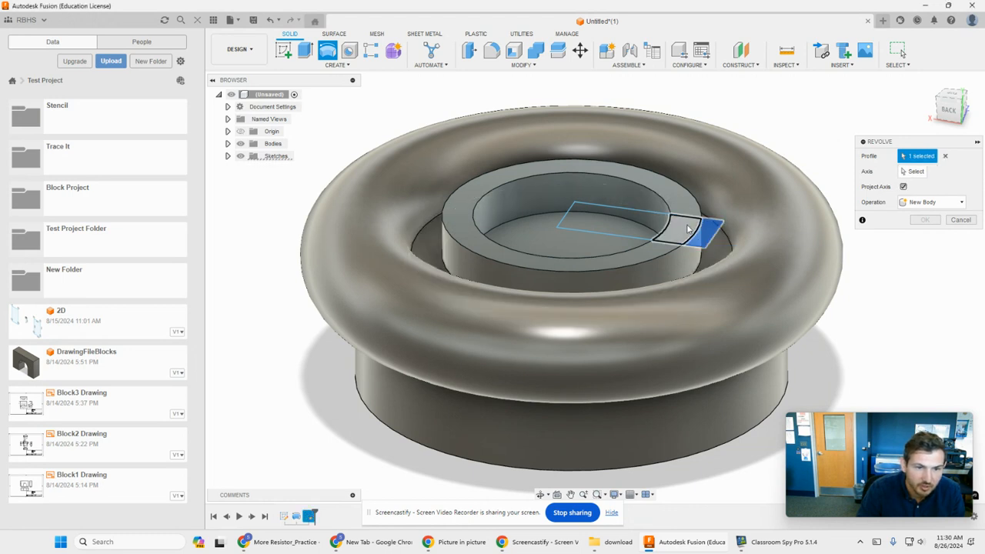
{"action": "left_click", "coordinate": [686, 231]}
{"action": "left_click", "coordinate": [642, 220]}
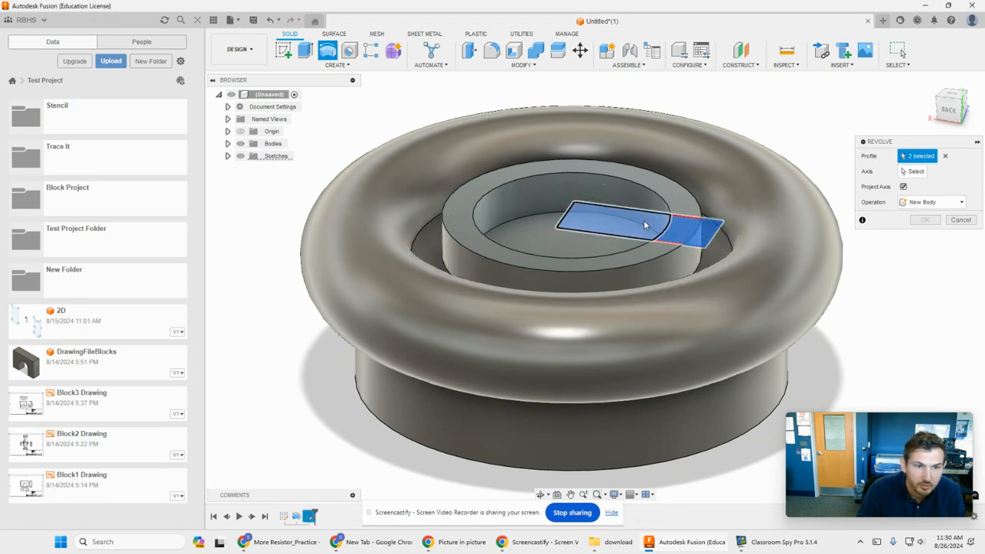
{"action": "left_click", "coordinate": [644, 220]}
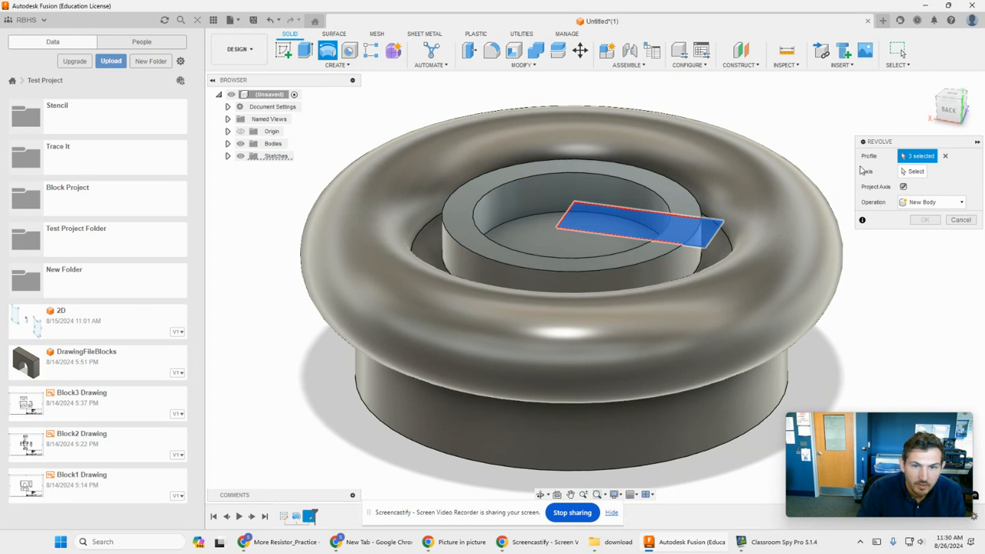
{"action": "left_click", "coordinate": [912, 171]}
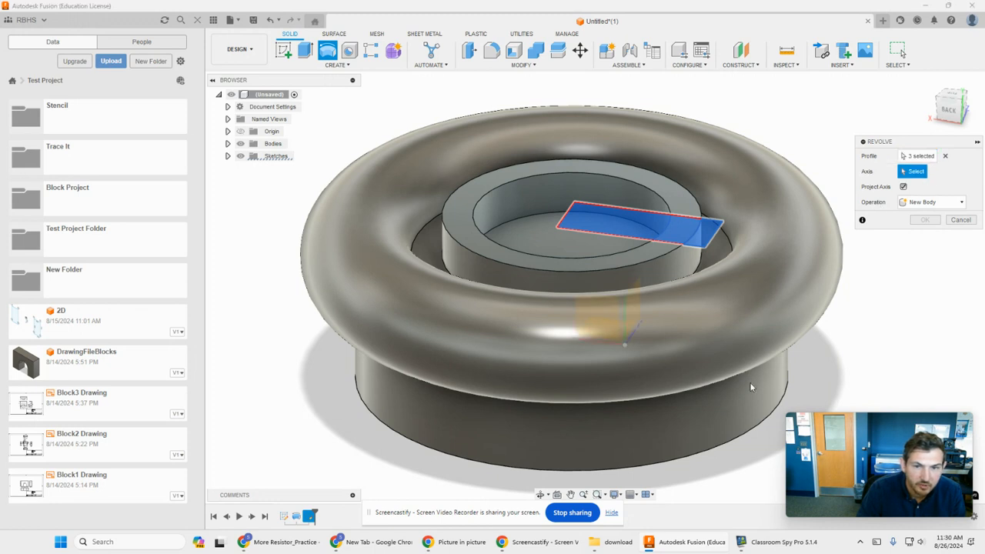
{"action": "left_click", "coordinate": [571, 215]}
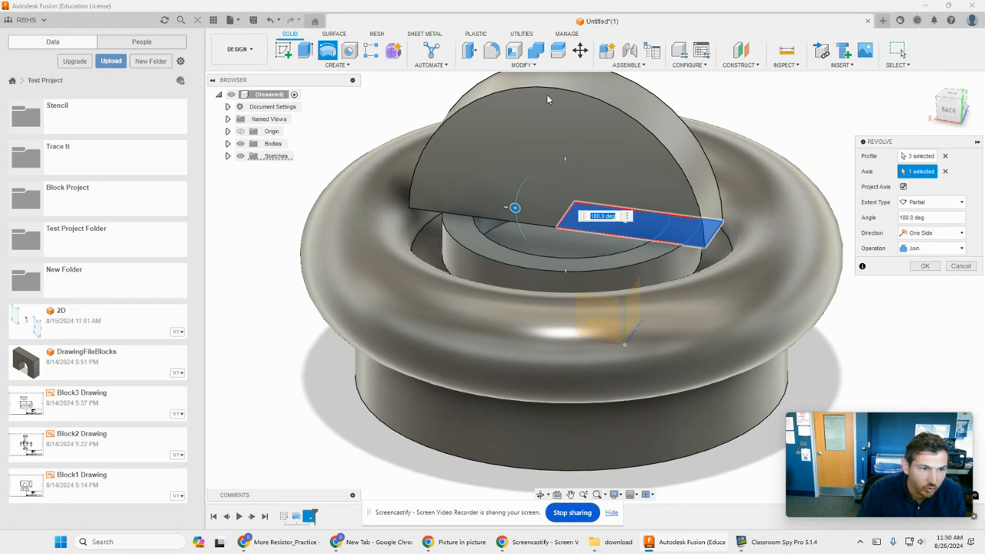
- Set the revolve operation to Cut and its extent type to Full
{"action": "left_click", "coordinate": [923, 249]}
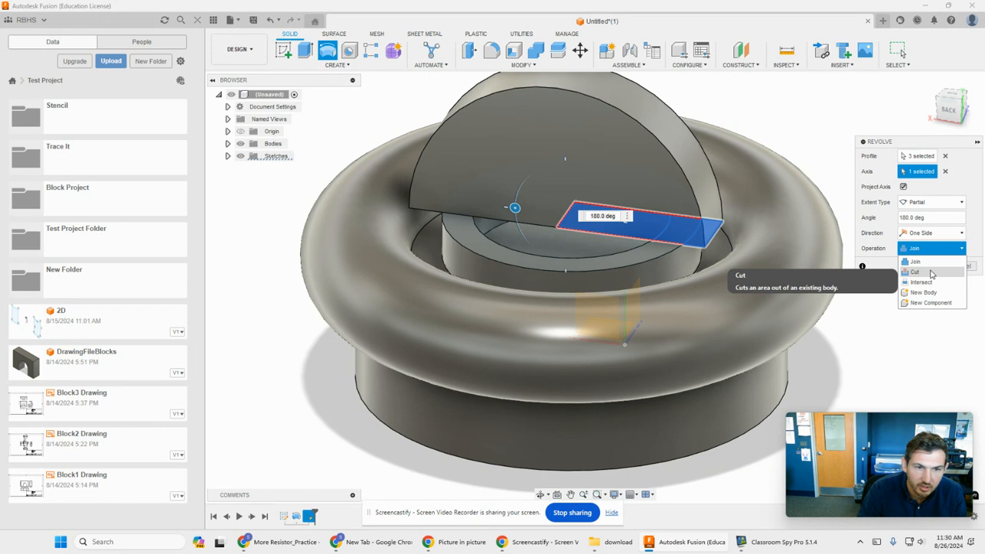
{"action": "left_click", "coordinate": [915, 272]}
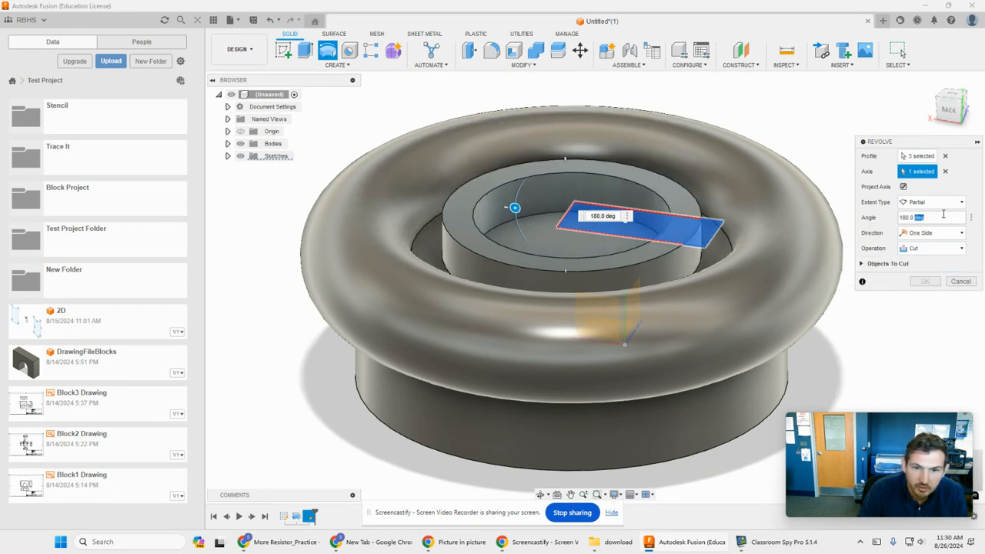
{"action": "left_click", "coordinate": [934, 201]}
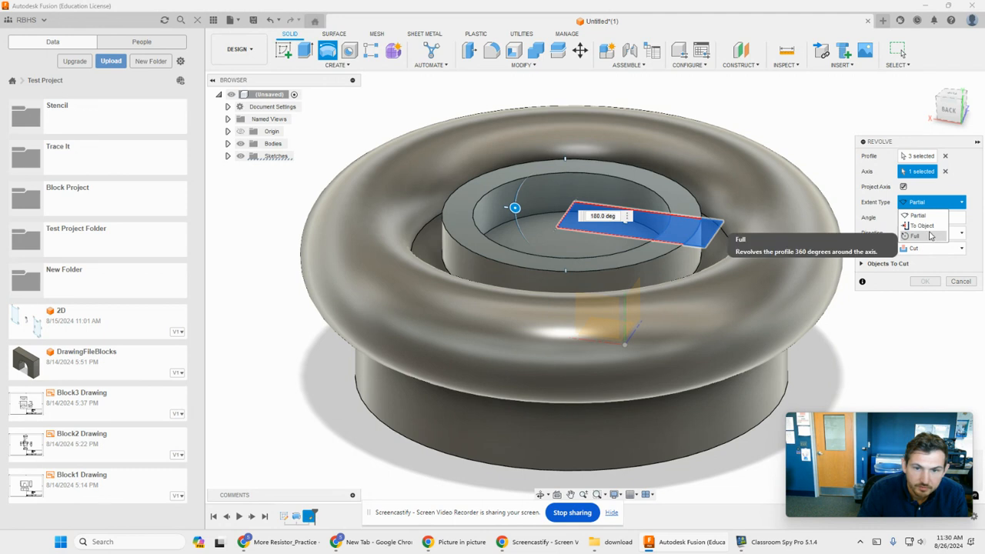
{"action": "left_click", "coordinate": [923, 236]}
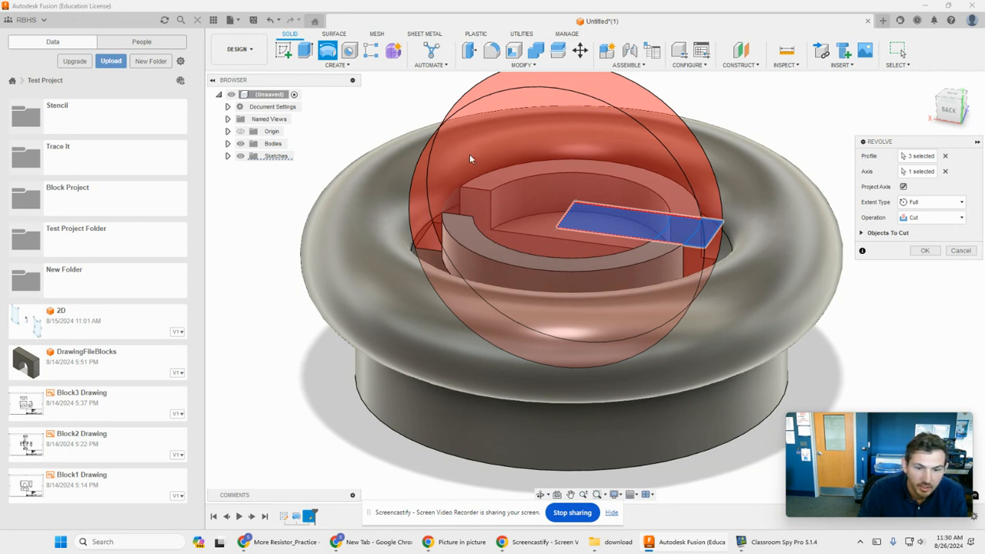
- Set the cut's extent type to Partial with an angle of -180 degrees and apply the revolve
{"action": "left_click", "coordinate": [933, 201]}
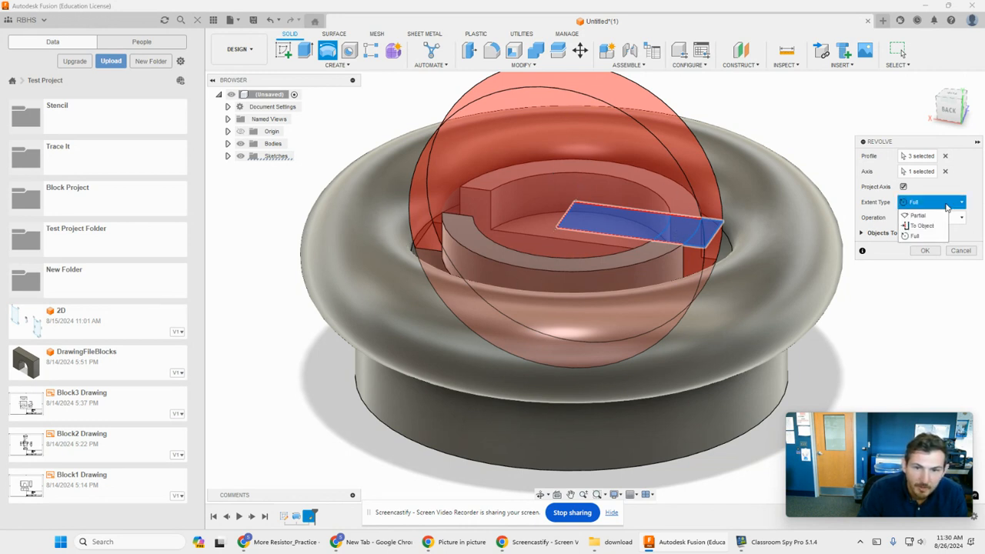
{"action": "left_click", "coordinate": [920, 219]}
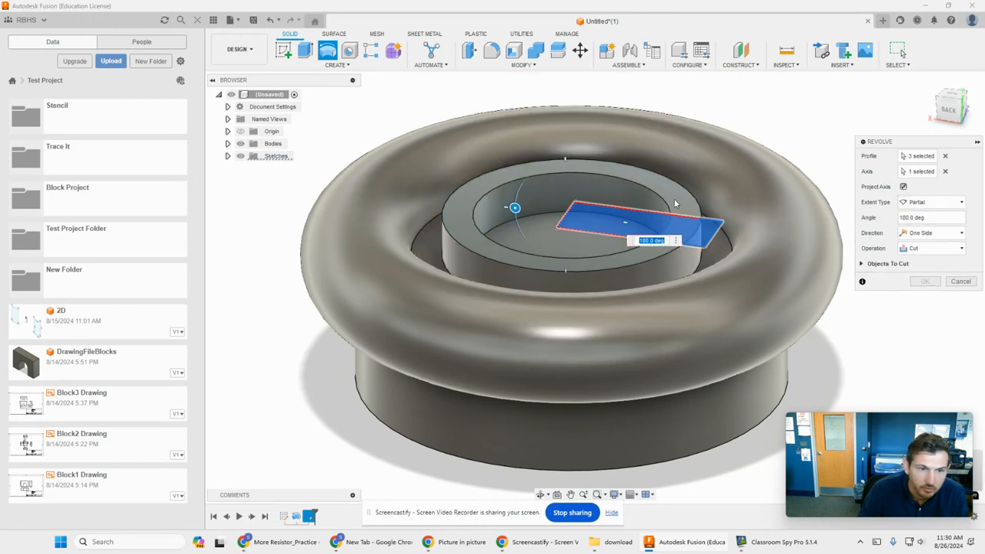
{"action": "left_click", "coordinate": [932, 234]}
{"action": "left_click", "coordinate": [933, 236]}
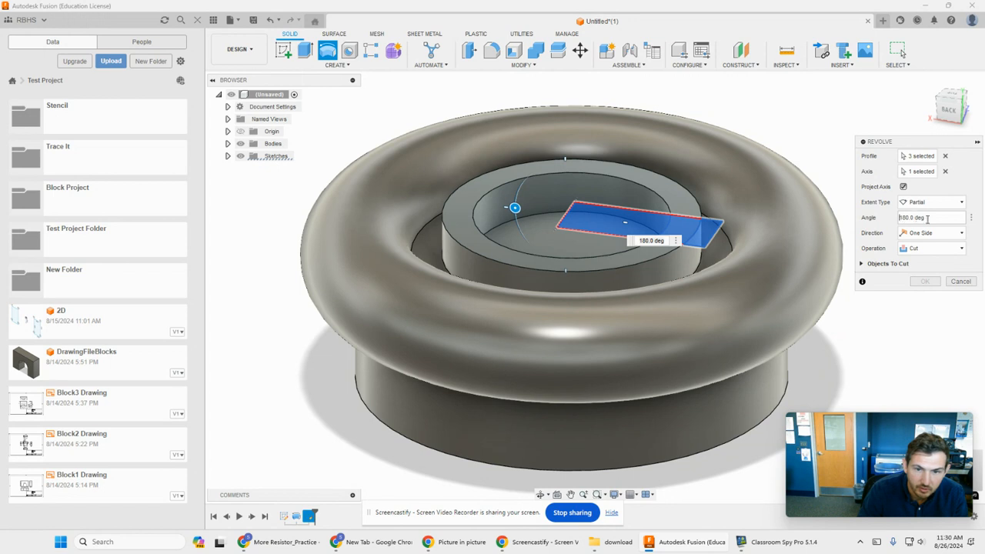
{"action": "type", "text": "-"}
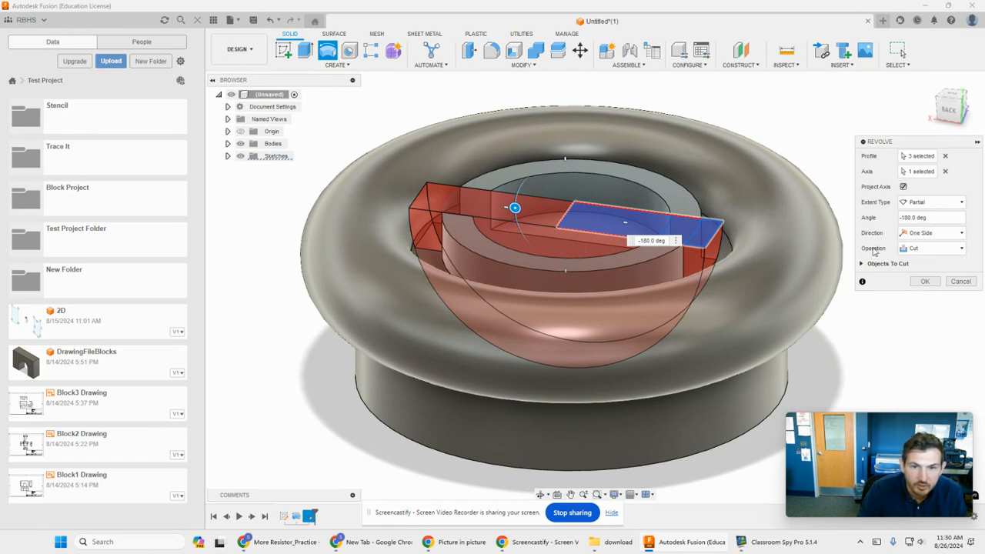
{"action": "left_click", "coordinate": [923, 281]}
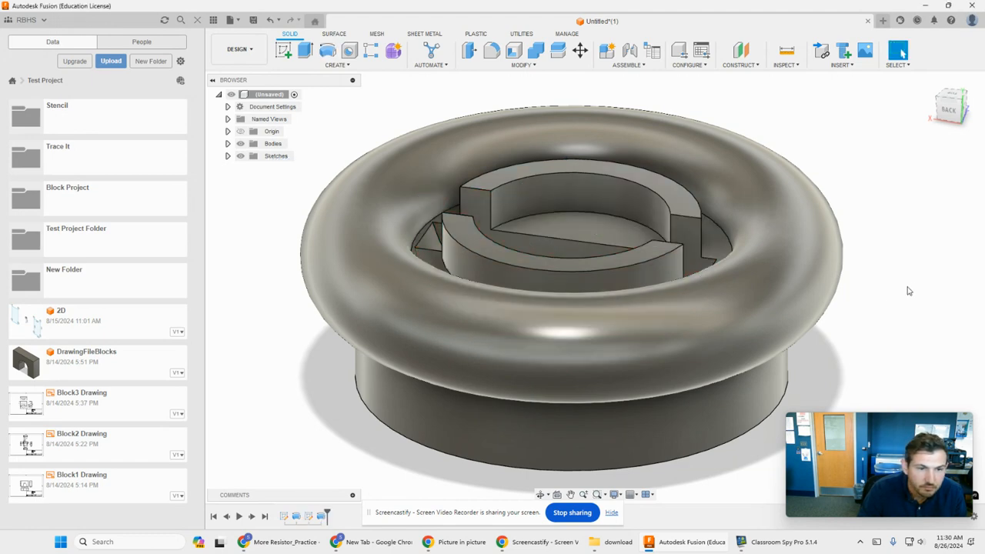
- Examine the revolved cut across the inner ring from several angles and review its feature settings
{"action": "middle_click_drag", "start_coordinate": [904, 285], "coordinate": [870, 295], "text": "shift"}
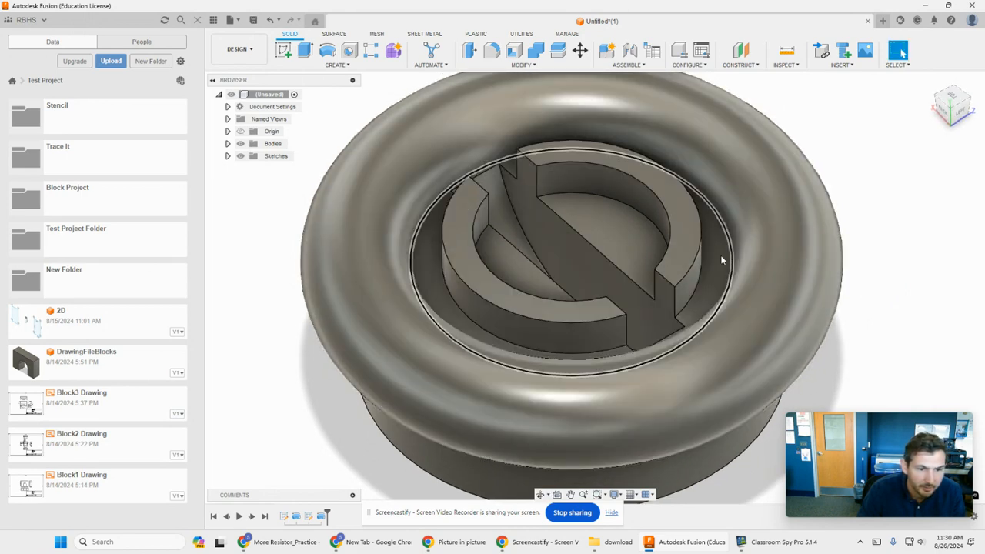
{"action": "double_click", "coordinate": [308, 516]}
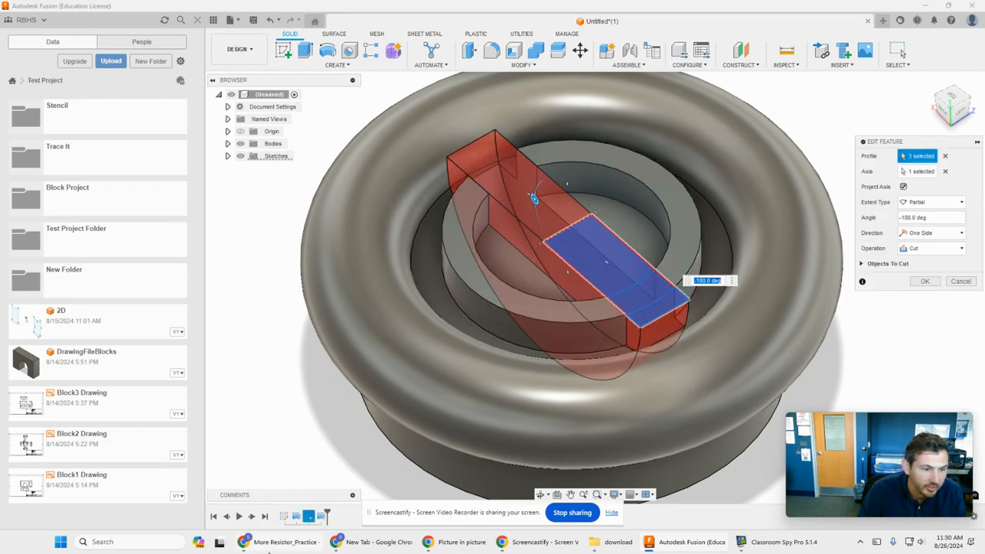
{"action": "left_click", "coordinate": [925, 281]}
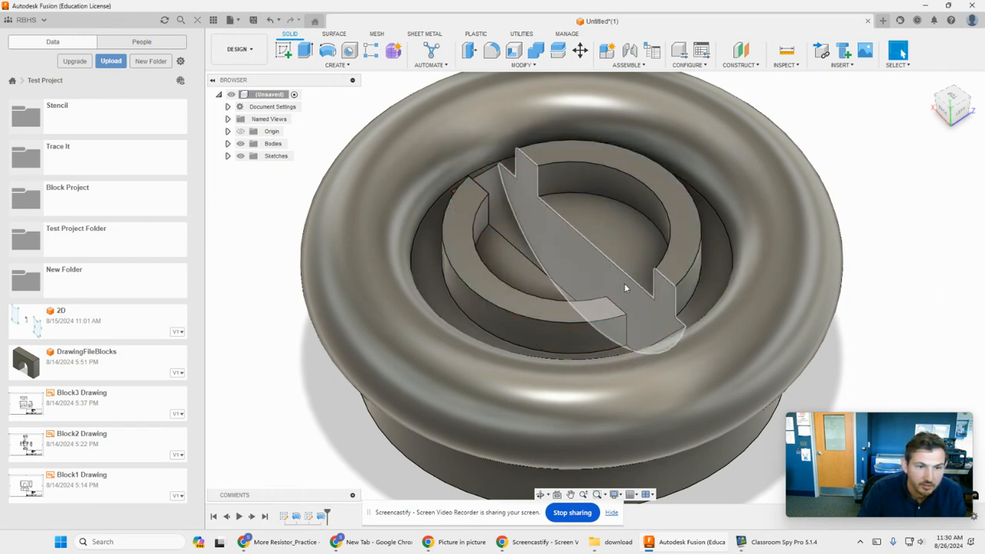
{"action": "middle_click_drag", "start_coordinate": [909, 337], "coordinate": [838, 293], "text": "shift"}
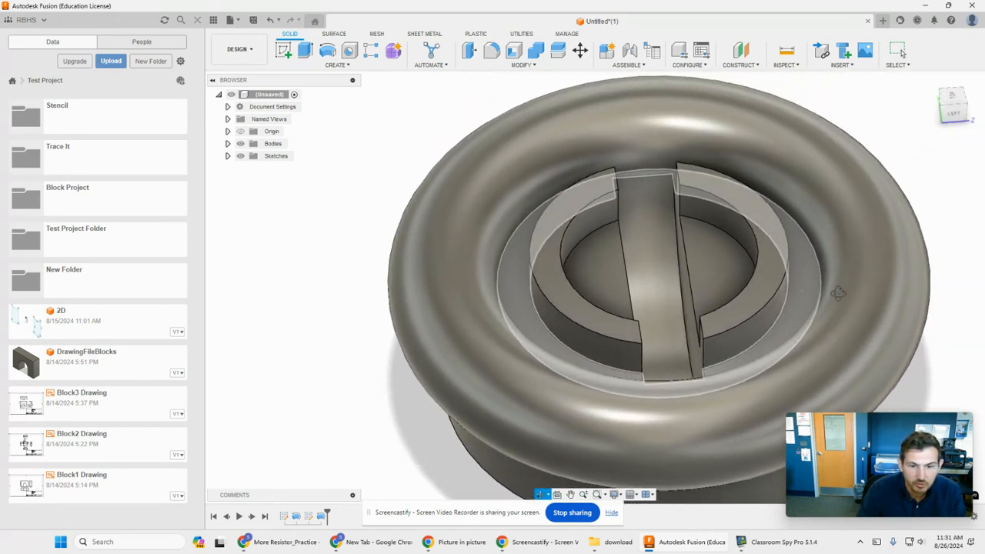
{"action": "middle_click_drag", "start_coordinate": [727, 272], "coordinate": [764, 257], "text": "shift"}
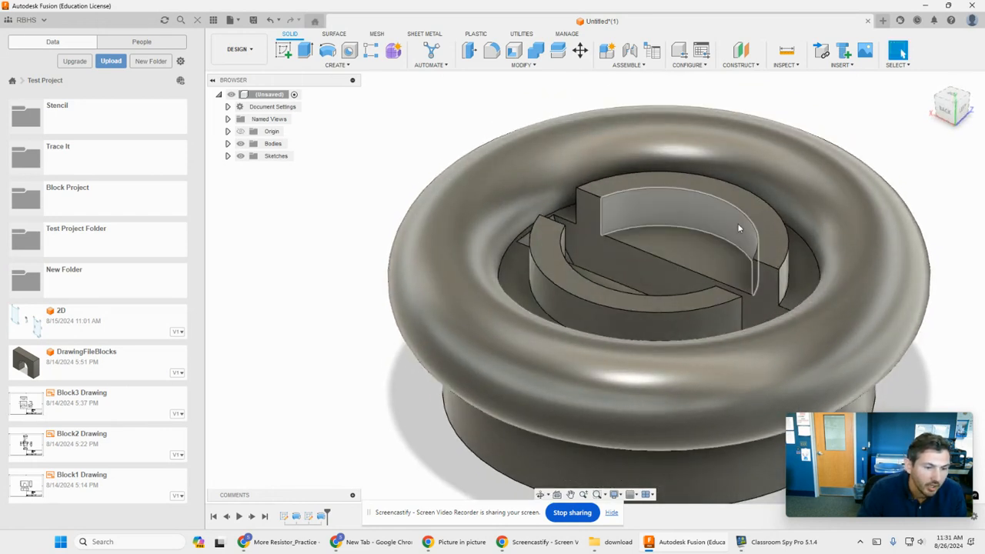
{"action": "scroll", "coordinate": [799, 233], "scroll_direction": "down", "scroll_amount": 3}
{"action": "middle_click_drag", "start_coordinate": [926, 146], "coordinate": [837, 156]}
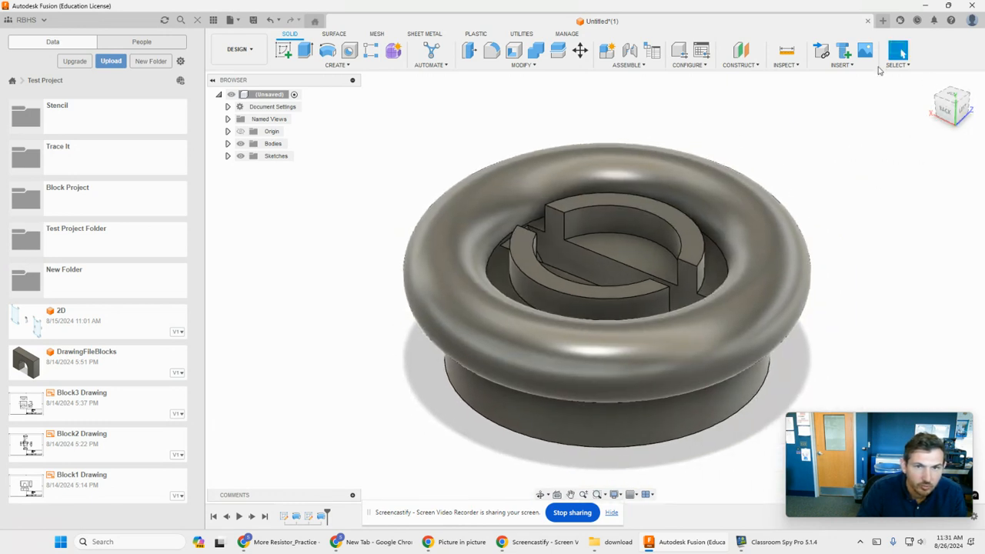
- Create a new design and start a sketch on its front plane
{"action": "left_click", "coordinate": [882, 21]}
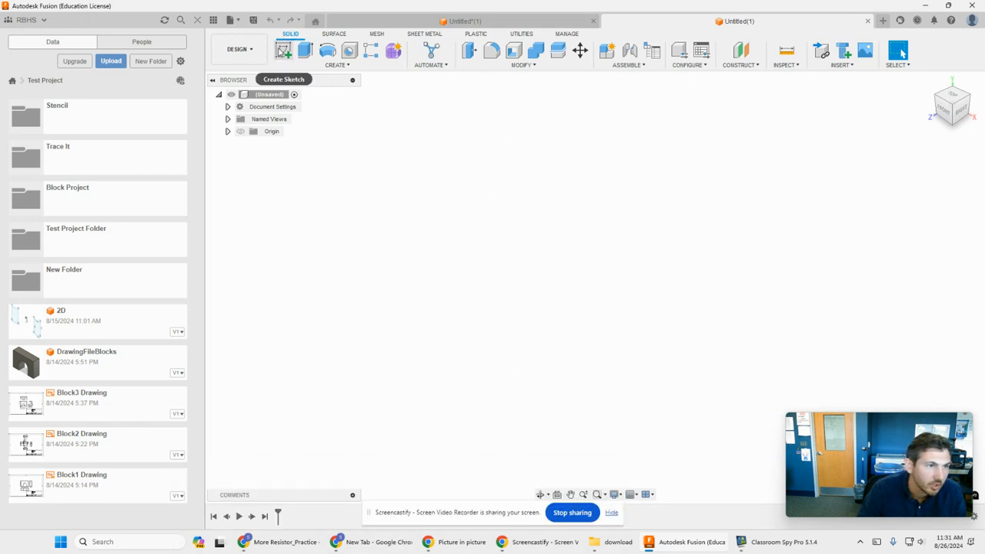
{"action": "left_click", "coordinate": [283, 50]}
{"action": "left_click", "coordinate": [615, 267]}
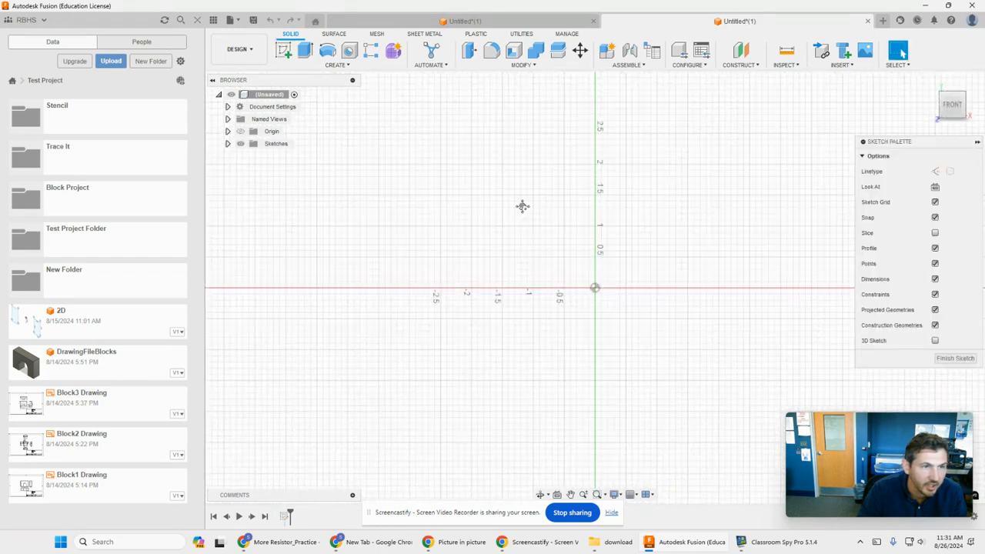
{"action": "left_click", "coordinate": [307, 50]}
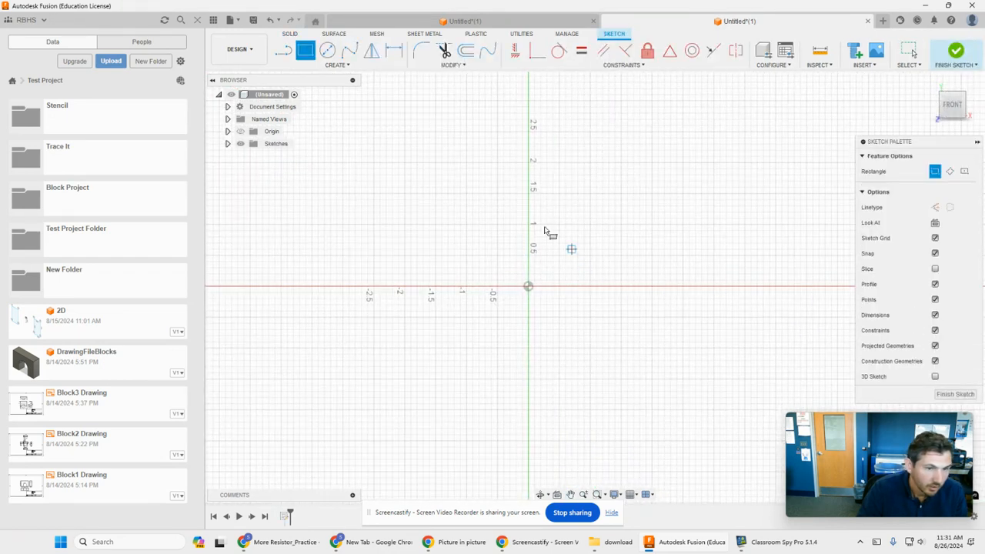
{"action": "left_click", "coordinate": [491, 415]}
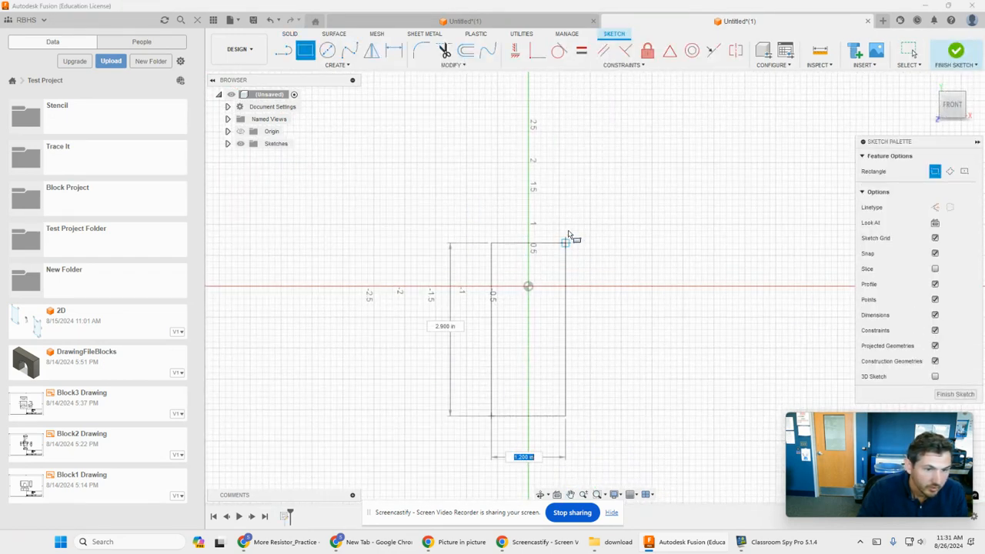
{"action": "left_click", "coordinate": [547, 193]}
{"action": "key", "text": "Escape"}
{"action": "key", "text": "ctrl+a"}
{"action": "key", "text": "Delete"}
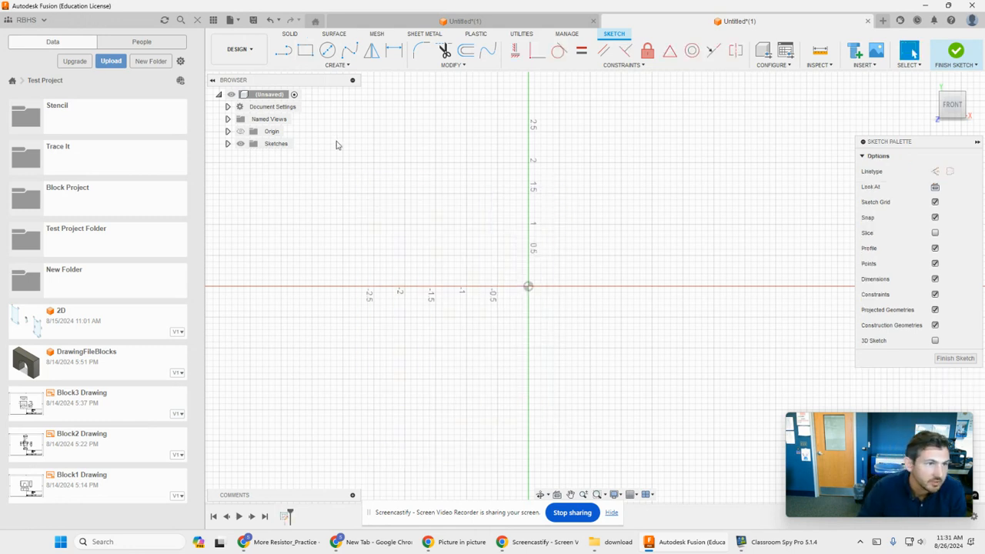
- Draw a short vertical line on the vertical axis below the origin, a long horizontal base line outward, and the rising outer corner
{"action": "left_click", "coordinate": [284, 50]}
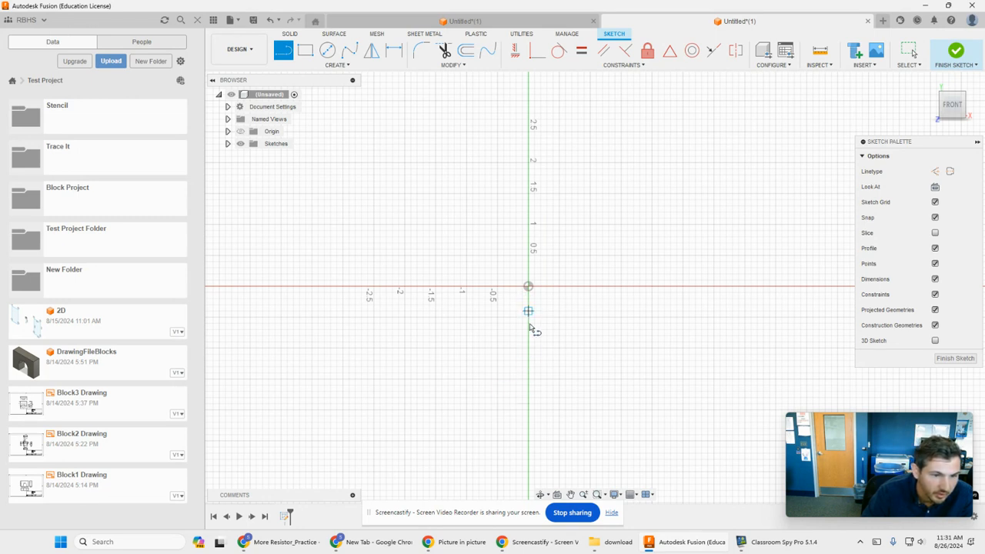
{"action": "left_click", "coordinate": [529, 415]}
{"action": "left_click", "coordinate": [529, 440]}
{"action": "left_click", "coordinate": [250, 442]}
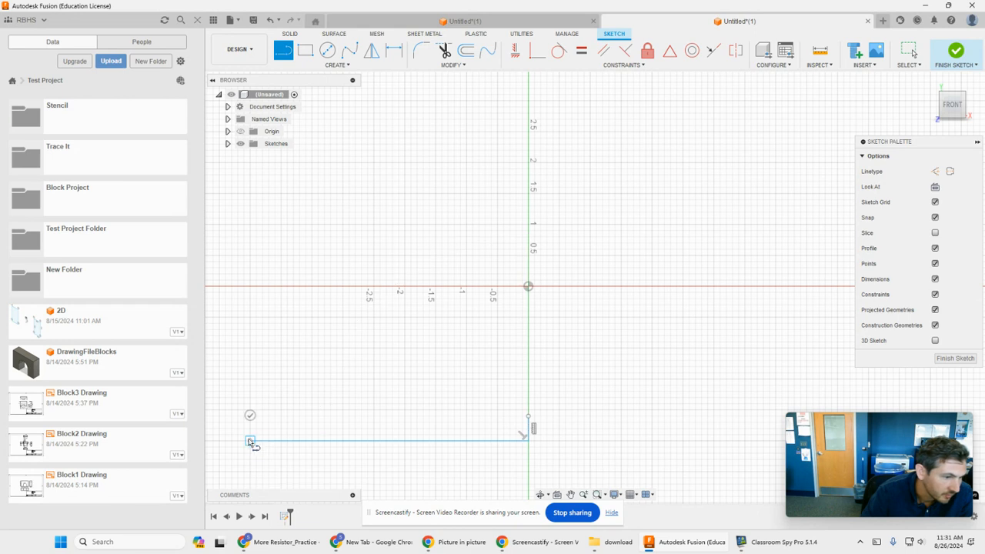
{"action": "left_click", "coordinate": [220, 410]}
{"action": "left_click", "coordinate": [220, 379]}
- Continue the outer wall with short angled segments curving inward and up to a vertical neck, and add a short horizontal rim
{"action": "left_click", "coordinate": [236, 355]}
{"action": "left_click", "coordinate": [243, 342]}
{"action": "left_click", "coordinate": [264, 323]}
{"action": "left_click", "coordinate": [293, 310]}
{"action": "left_click", "coordinate": [328, 298]}
{"action": "left_click", "coordinate": [360, 290]}
{"action": "left_click", "coordinate": [391, 272]}
{"action": "left_click", "coordinate": [401, 260]}
{"action": "left_click", "coordinate": [417, 243]}
{"action": "left_click", "coordinate": [438, 204]}
{"action": "left_click", "coordinate": [447, 187]}
{"action": "left_click", "coordinate": [448, 164]}
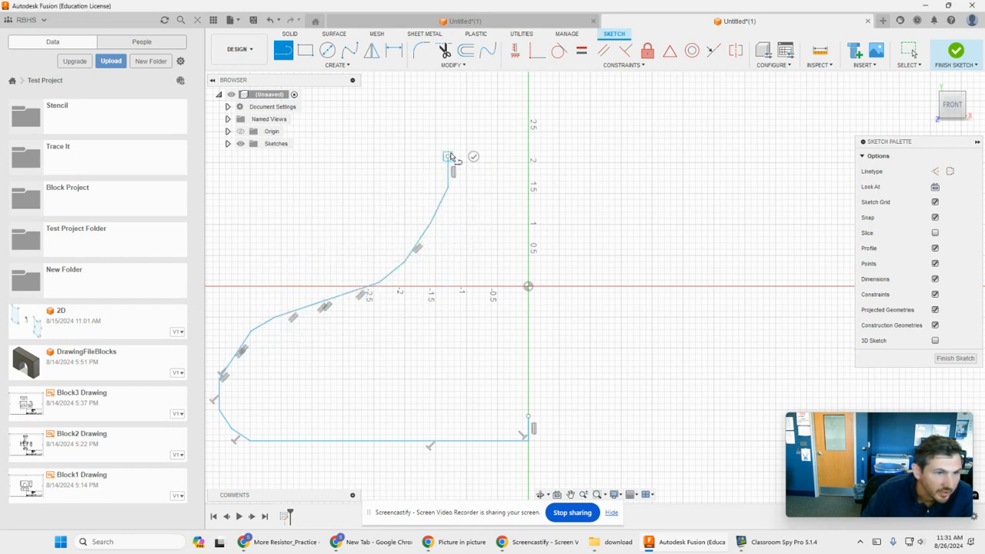
{"action": "left_click", "coordinate": [447, 132]}
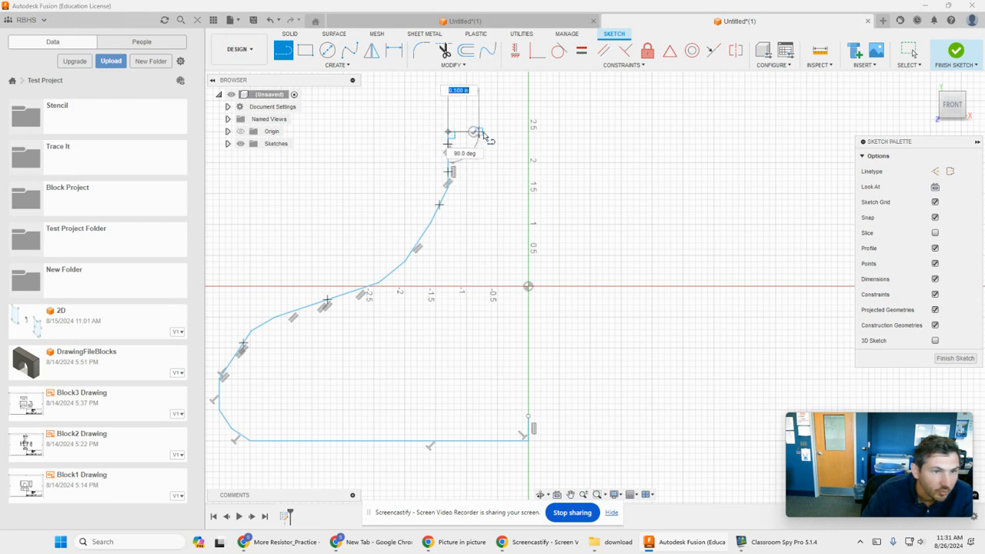
{"action": "left_click", "coordinate": [484, 132]}
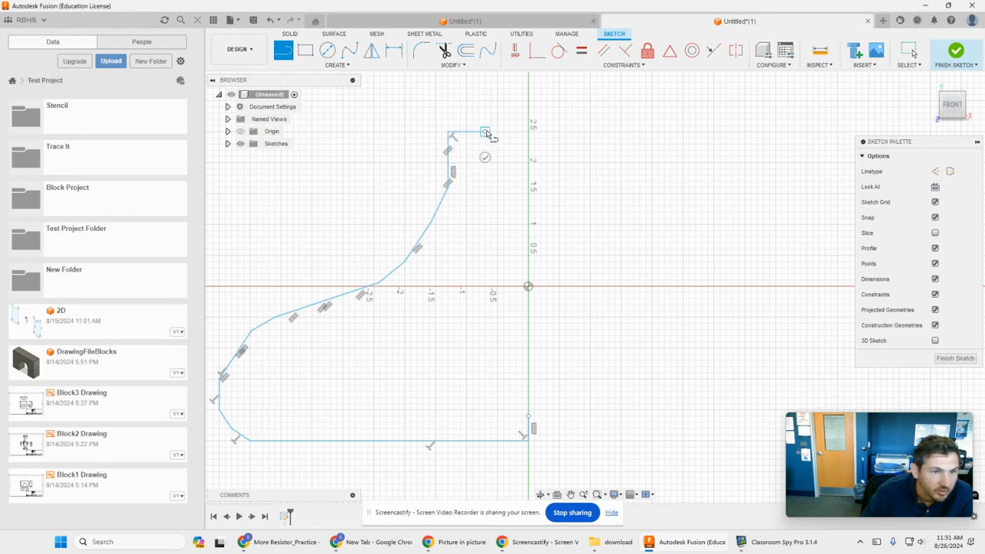
- Draw the inner wall from a 1.4 in vertical line down to a 4.4 in floor line, close the profile and finish the sketch
{"action": "left_click", "coordinate": [484, 219]}
{"action": "left_click", "coordinate": [435, 268]}
{"action": "left_click", "coordinate": [398, 305]}
{"action": "left_click", "coordinate": [343, 326]}
{"action": "left_click", "coordinate": [286, 342]}
{"action": "left_click", "coordinate": [257, 372]}
{"action": "left_click", "coordinate": [257, 397]}
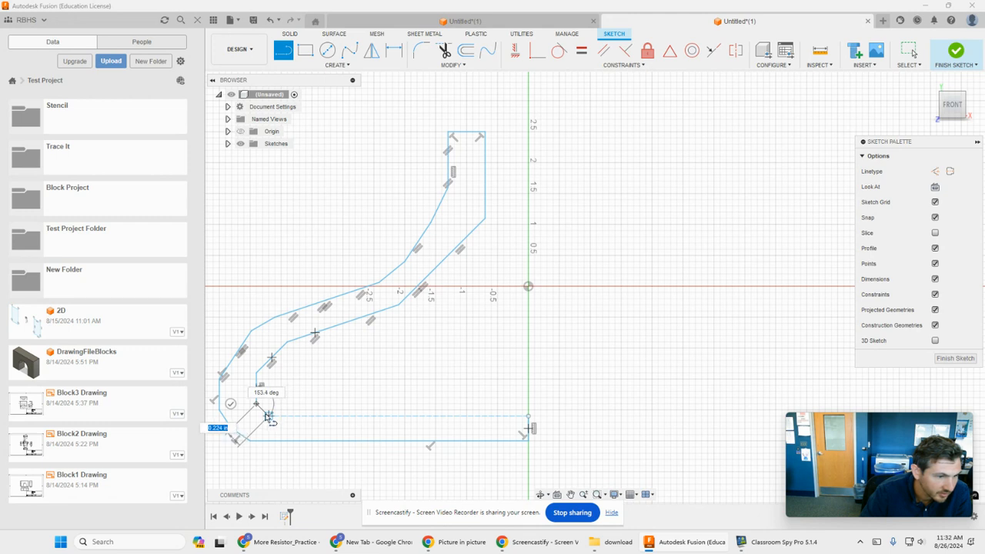
{"action": "left_click", "coordinate": [529, 416]}
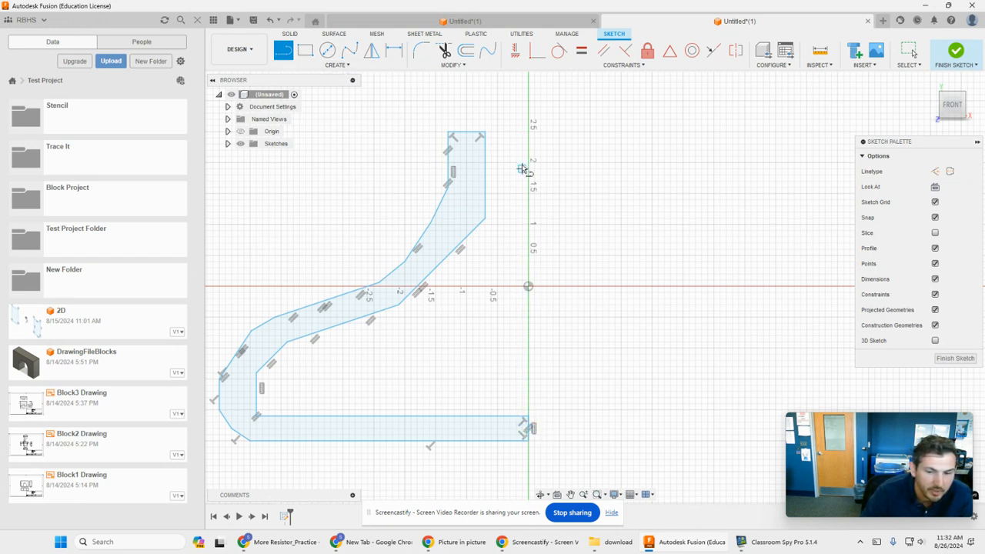
{"action": "left_click", "coordinate": [955, 51]}
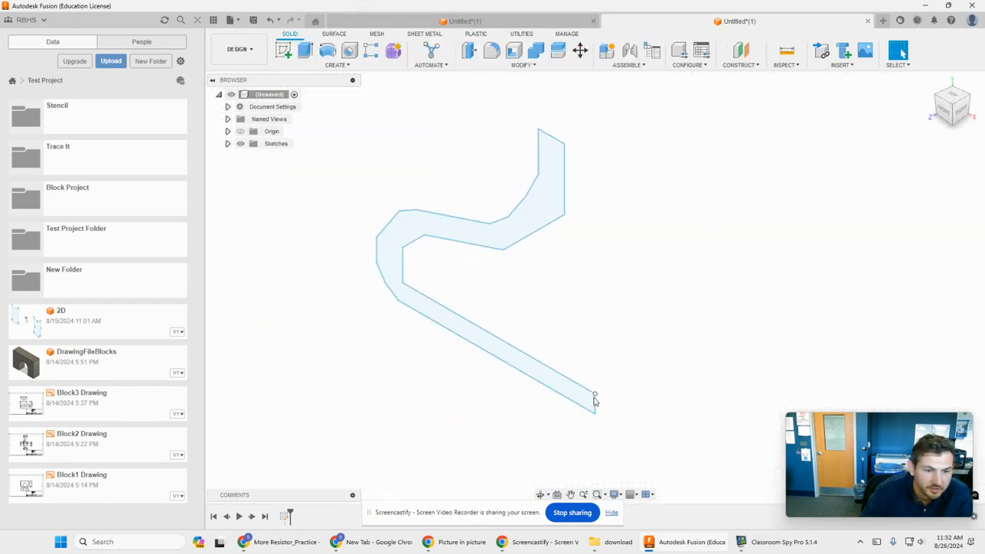
- Start revolving the closed profile as a partial revolve about the short vertical edge at the inner end of its base
{"action": "left_click", "coordinate": [327, 50]}
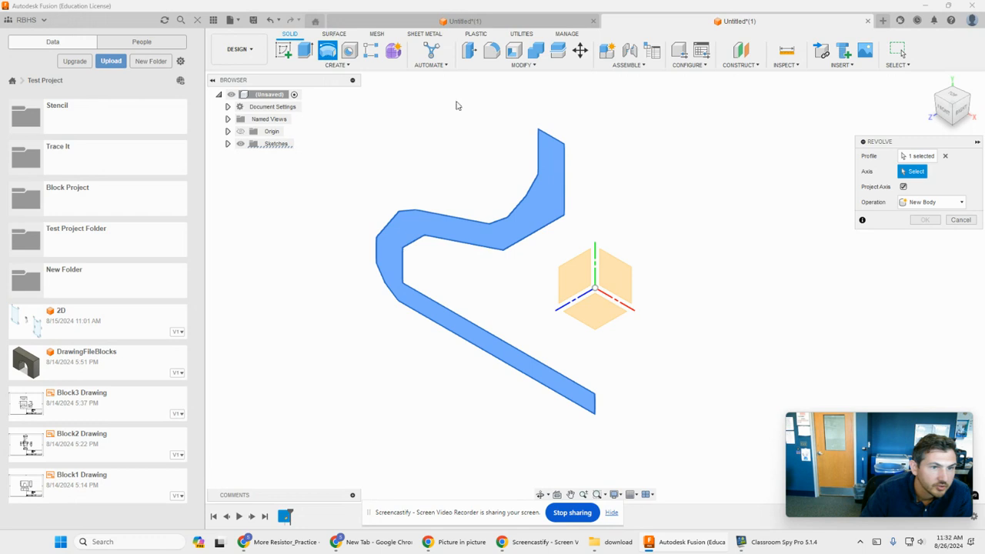
{"action": "left_click", "coordinate": [596, 408]}
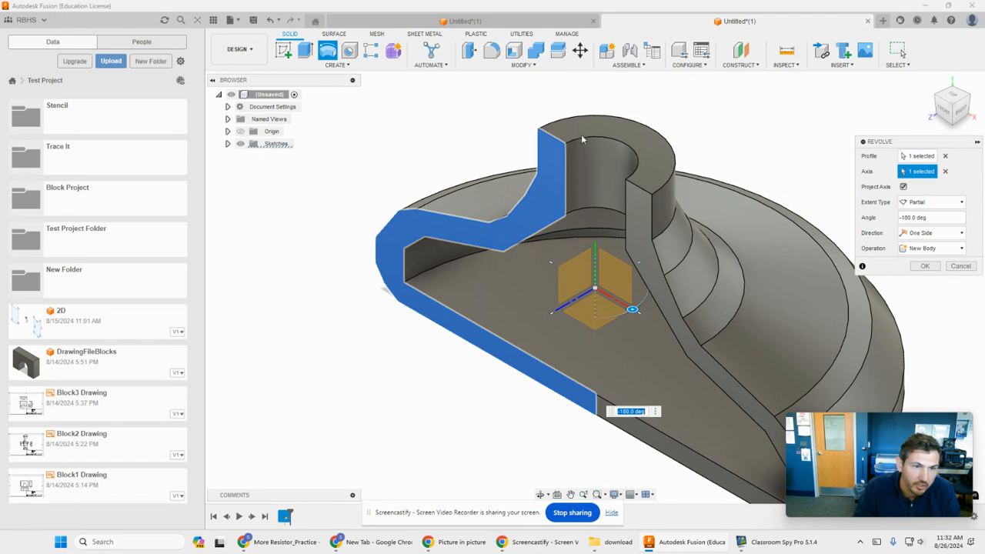
{"action": "middle_click_drag", "start_coordinate": [582, 433], "coordinate": [542, 1], "text": "shift"}
{"action": "middle_click_drag", "start_coordinate": [640, 245], "coordinate": [636, 323], "text": "shift"}
{"action": "middle_click_drag", "start_coordinate": [589, 273], "coordinate": [590, 441]}
{"action": "middle_click_drag", "start_coordinate": [720, 214], "coordinate": [752, 195], "text": "shift"}
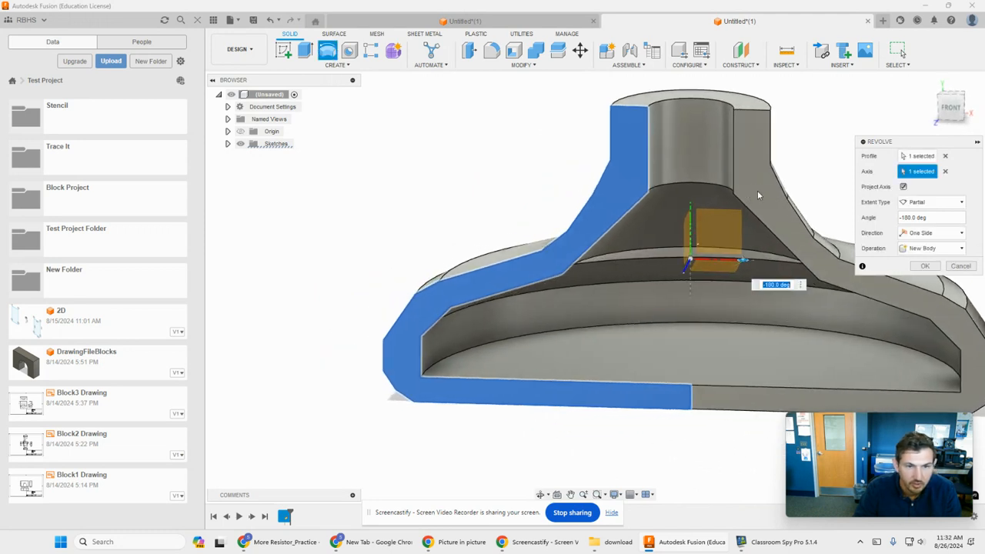
{"action": "middle_click_drag", "start_coordinate": [798, 154], "coordinate": [759, 152]}
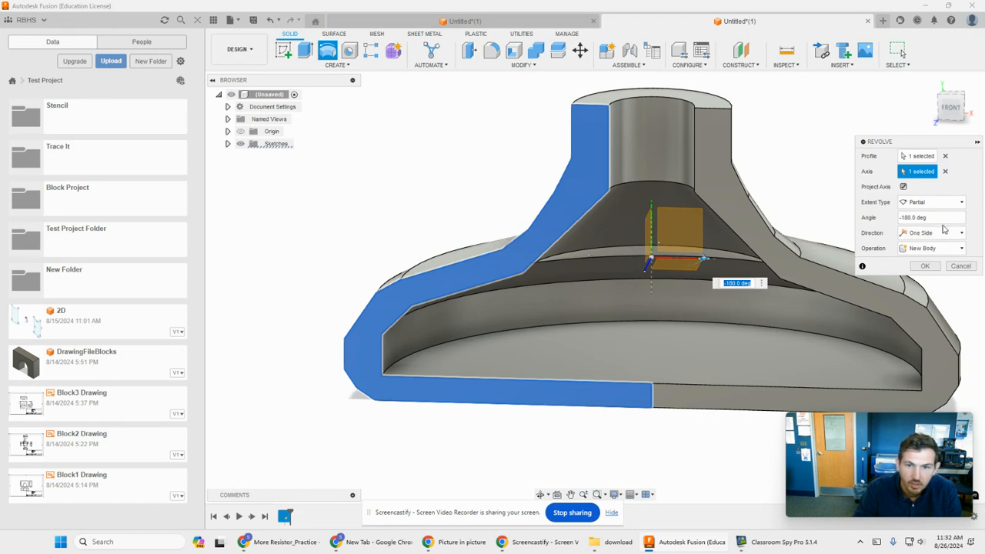
- Set the revolve's extent type to Full
{"action": "left_click", "coordinate": [935, 202]}
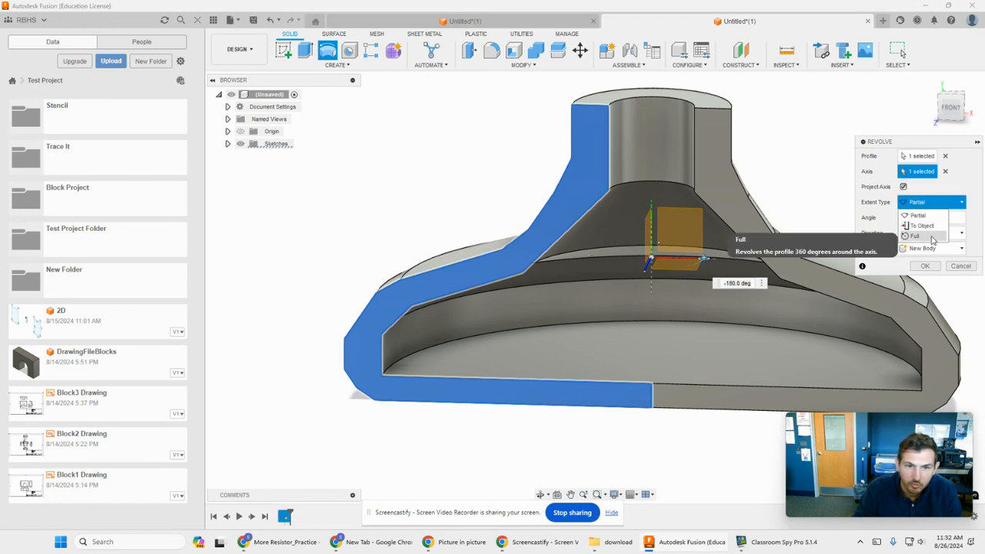
{"action": "left_click", "coordinate": [915, 236]}
{"action": "mouse_move", "coordinate": [793, 162]}
{"action": "middle_mouse_down", "text": "shift"}
{"action": "mouse_move", "coordinate": [782, 166]}
{"action": "mouse_move", "coordinate": [781, 223]}
{"action": "mouse_move", "coordinate": [773, 162]}
{"action": "middle_mouse_up", "text": "shift"}
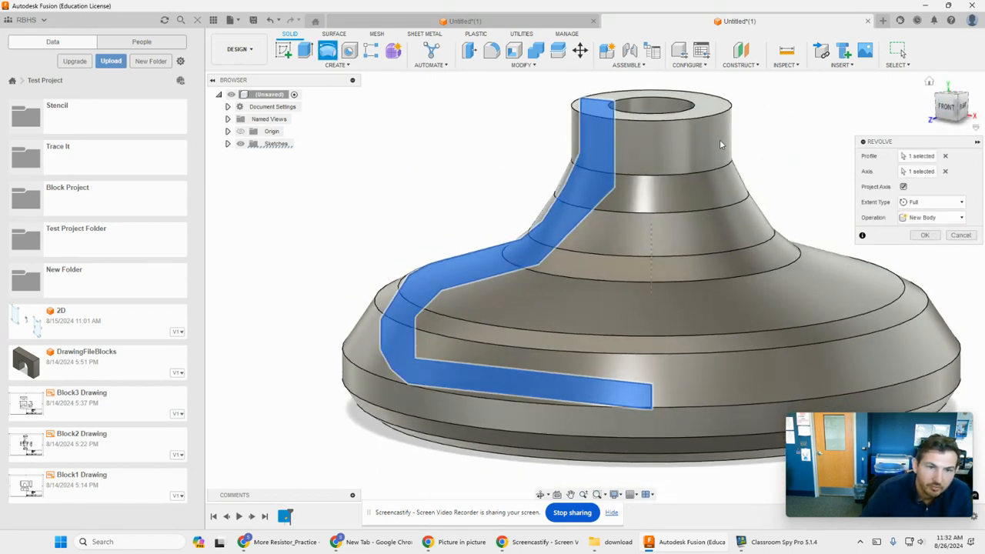
- Try the neck's inner vertical edge and a slanted edge of the outer wall as alternative axes for the revolve
{"action": "left_click", "coordinate": [945, 170]}
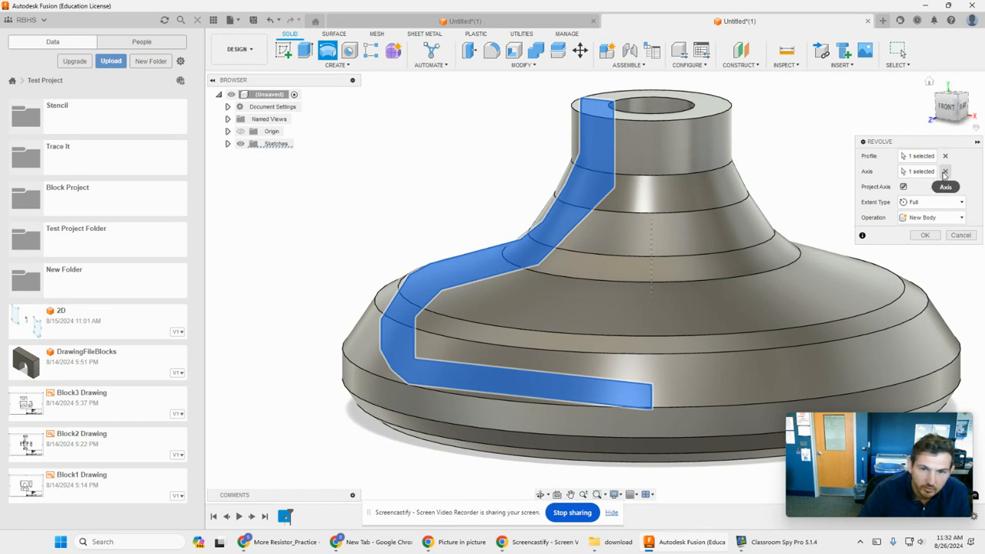
{"action": "middle_click_drag", "start_coordinate": [746, 122], "coordinate": [761, 115], "text": "shift"}
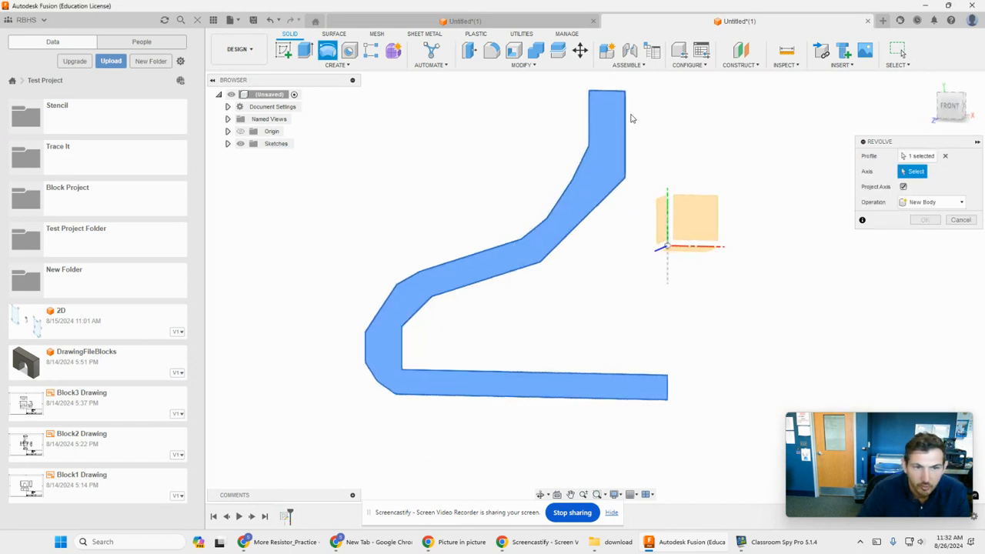
{"action": "left_click", "coordinate": [627, 140]}
{"action": "mouse_move", "coordinate": [739, 302]}
{"action": "middle_mouse_down"}
{"action": "mouse_move", "coordinate": [741, 316]}
{"action": "mouse_move", "coordinate": [751, 310]}
{"action": "middle_mouse_up"}
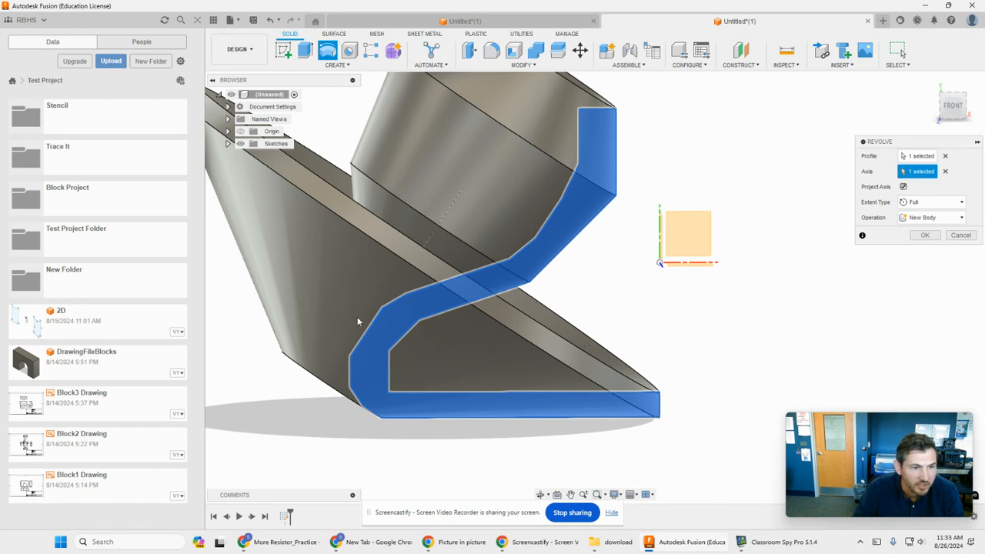
- Replace the axis with the short vertical edge on the outside of the lower wall and complete the full revolve as a new body
{"action": "left_click", "coordinate": [945, 171]}
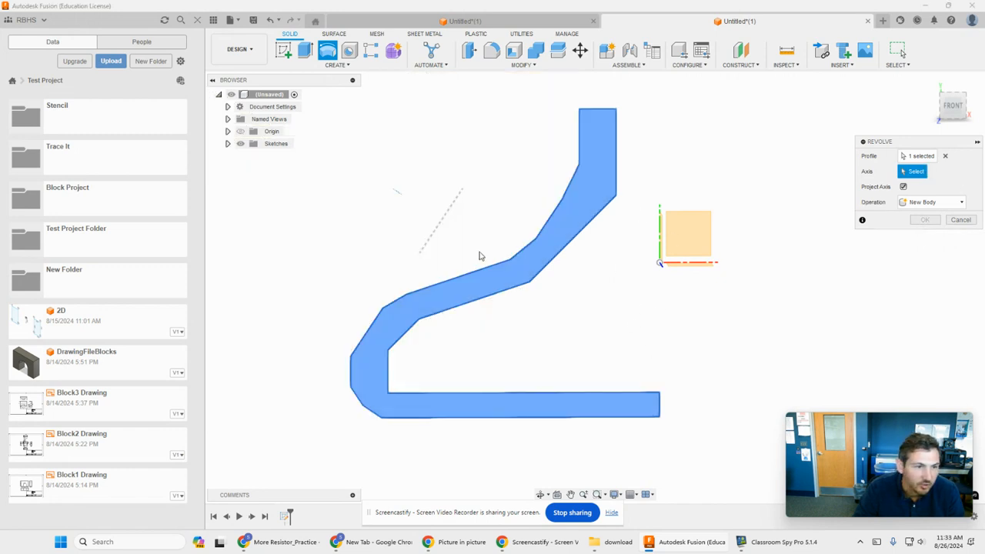
{"action": "left_click", "coordinate": [350, 374]}
{"action": "middle_click_drag", "start_coordinate": [699, 354], "coordinate": [625, 322], "text": "shift"}
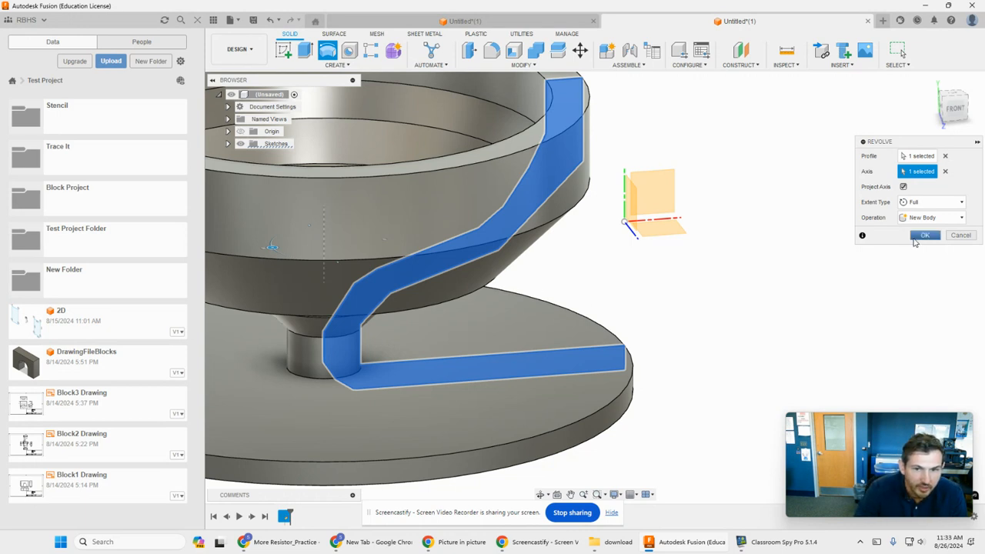
{"action": "left_click", "coordinate": [925, 235]}
{"action": "scroll", "coordinate": [478, 312], "scroll_direction": "down", "scroll_amount": 5}
{"action": "scroll", "coordinate": [677, 292], "scroll_direction": "up", "scroll_amount": 2}
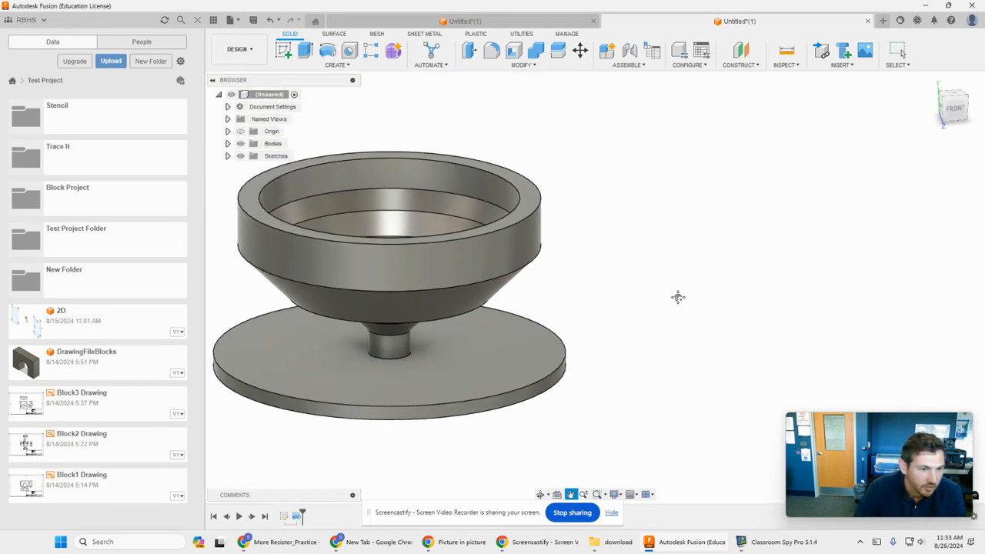